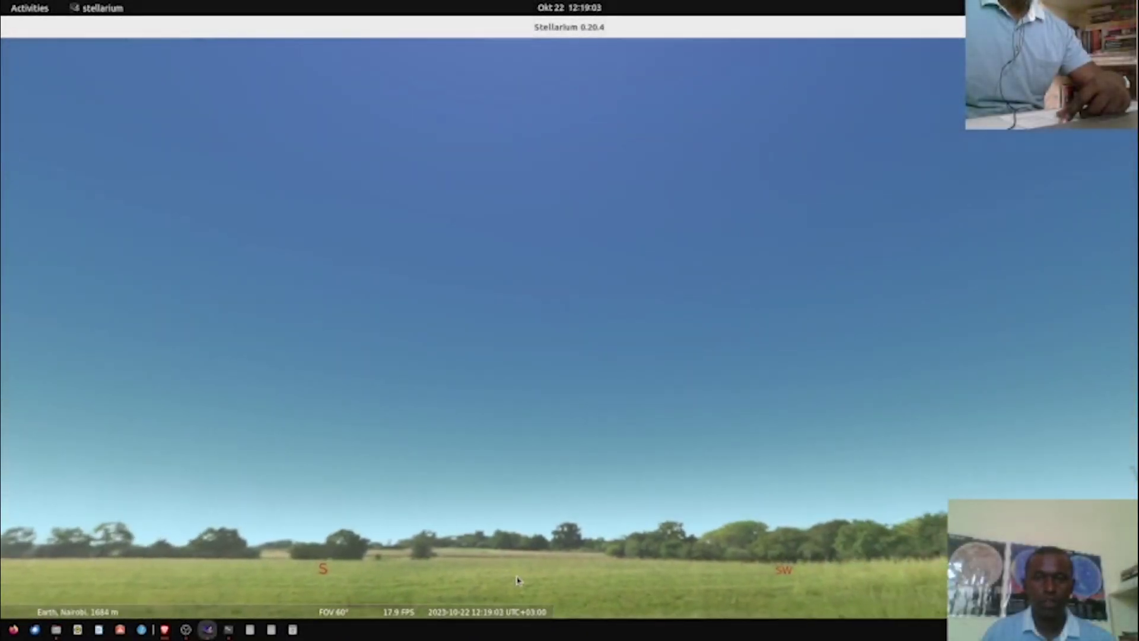
- Turn the daytime view from south to west until Venus is in sight, then fine-tune the aim
key(Right)
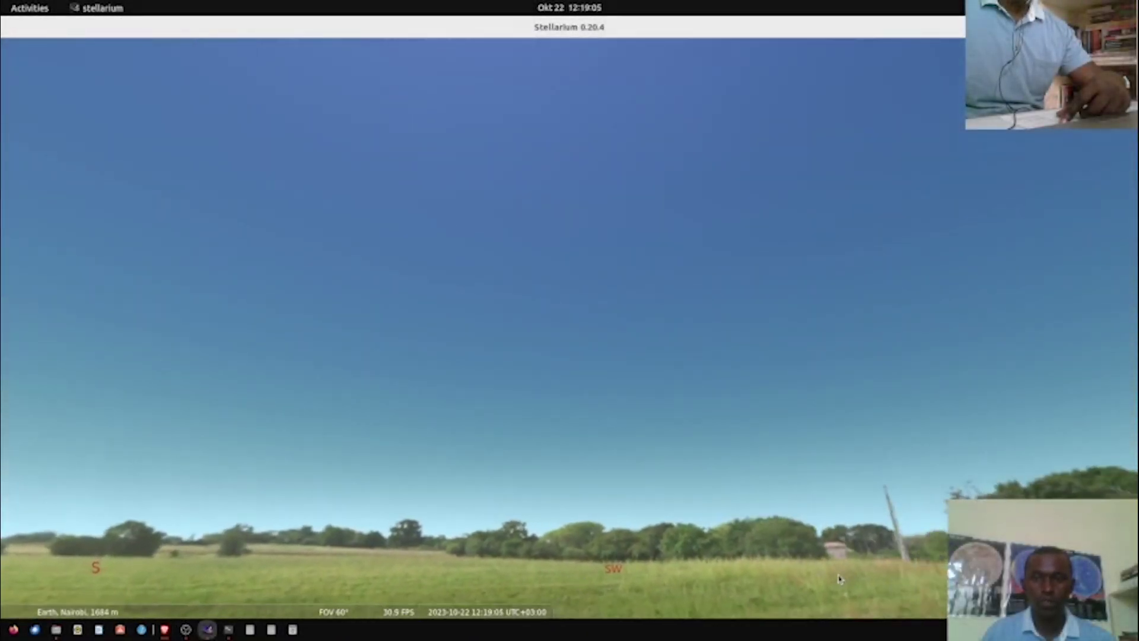
key(Right)
key(Right)
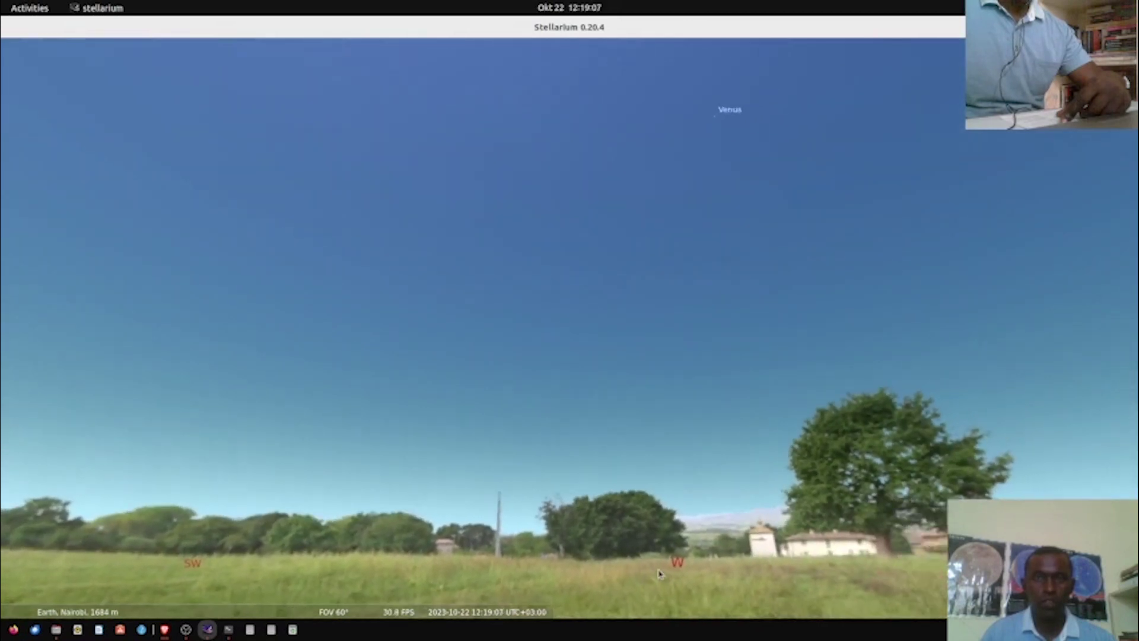
key(Right)
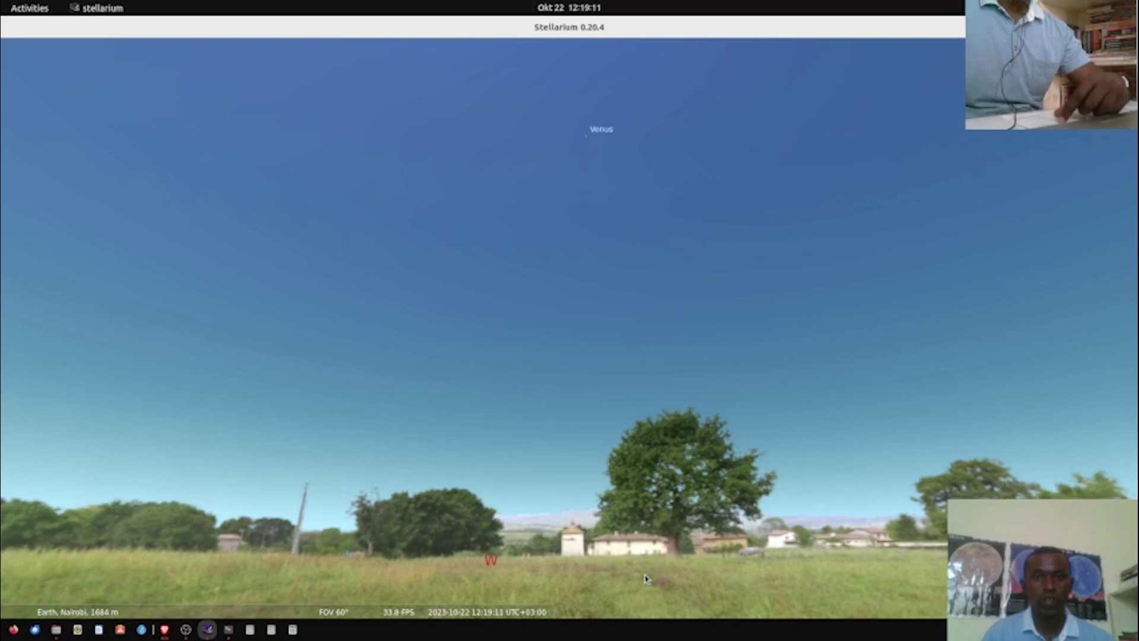
key(Right)
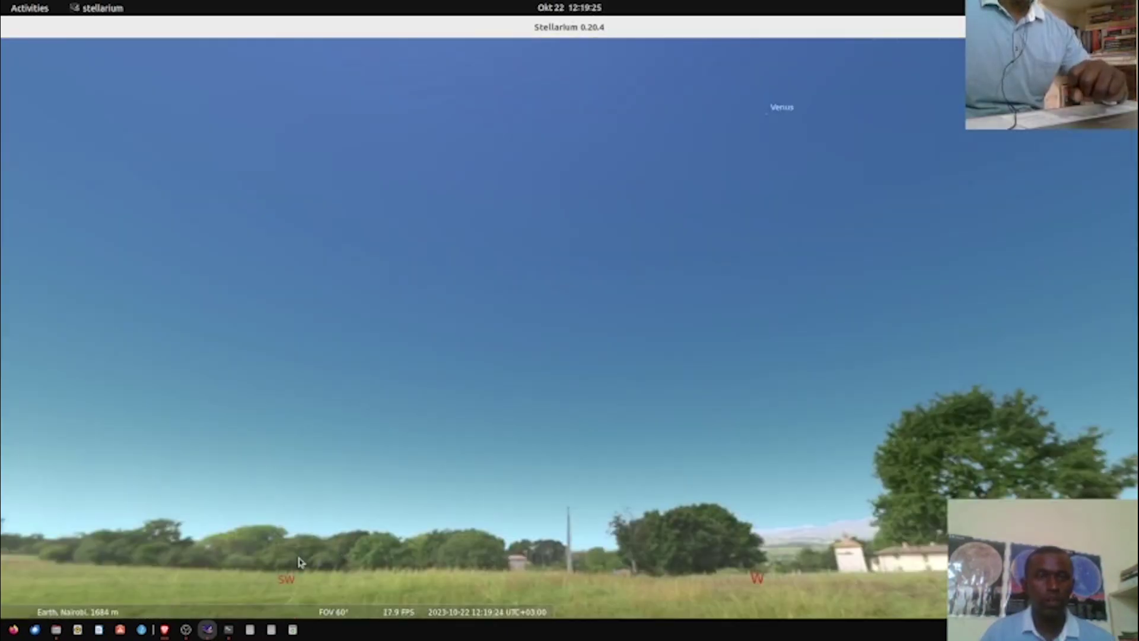
drag(299, 562, 334, 562)
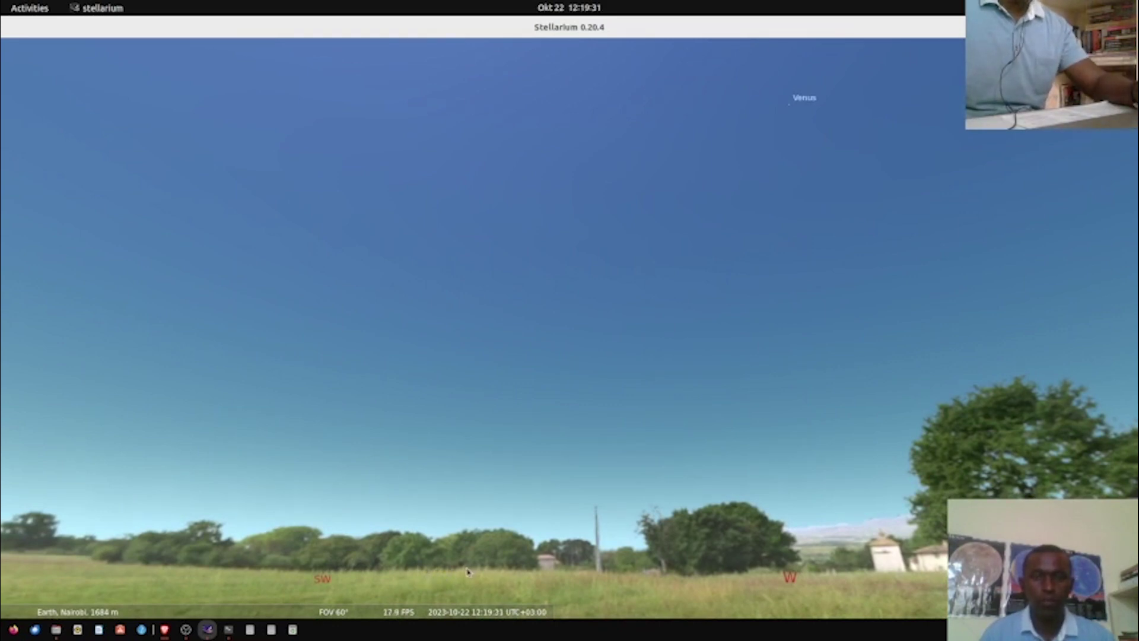
- Switch off the atmosphere to reveal the stars and pan the sky toward the south and southeast
key(a)
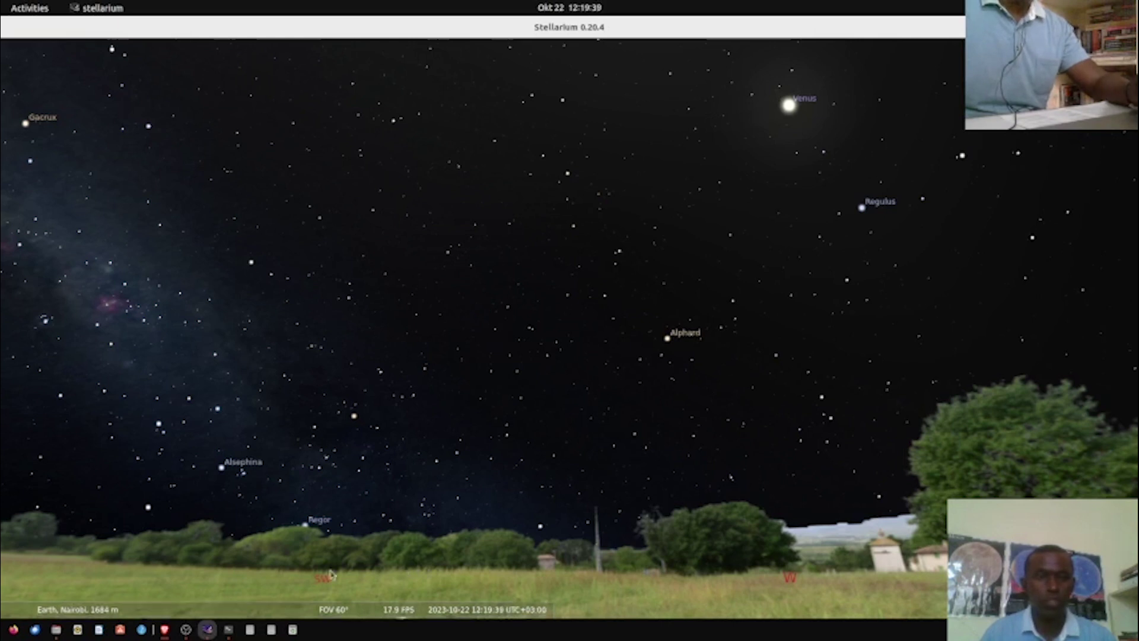
mouse_move(3, 507)
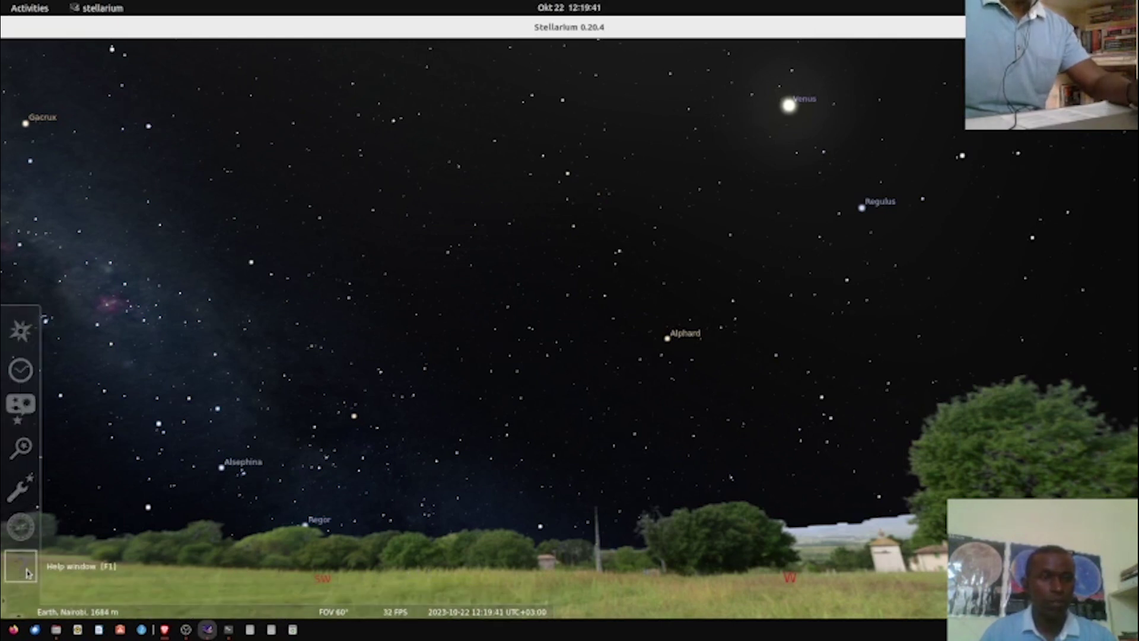
drag(35, 579, 429, 581)
drag(355, 582, 416, 582)
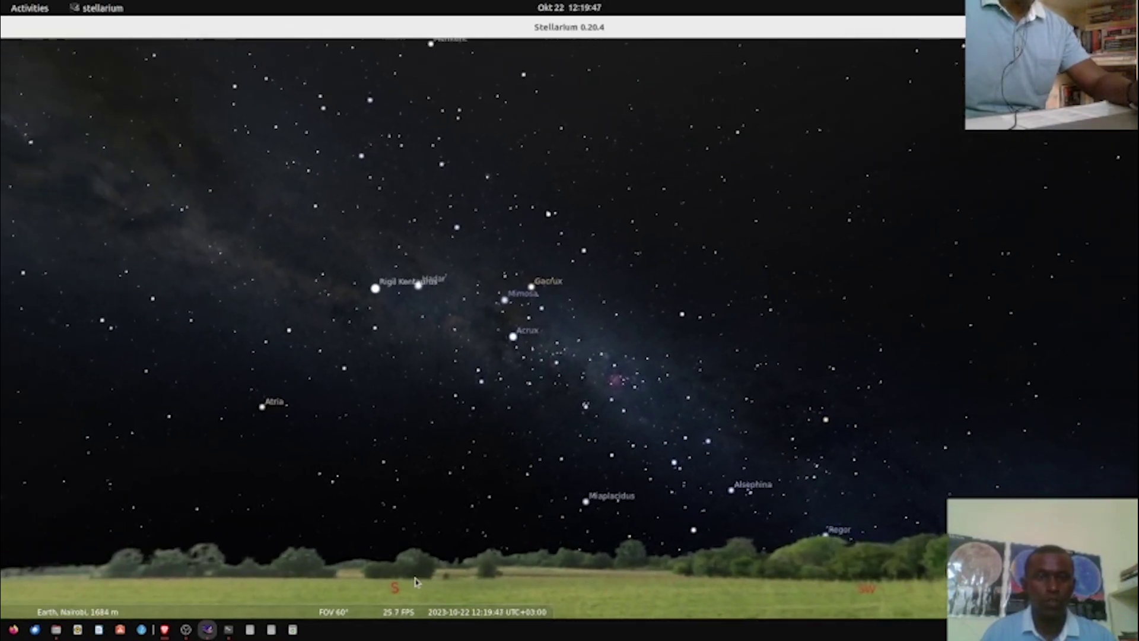
drag(536, 582, 673, 580)
drag(599, 582, 648, 583)
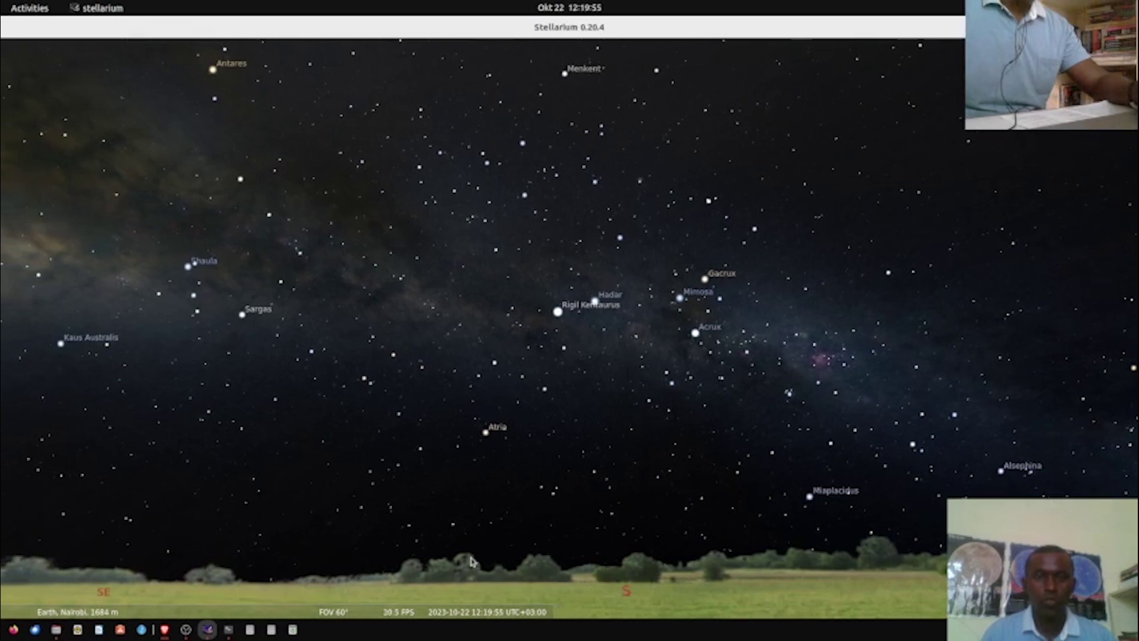
drag(423, 575, 493, 578)
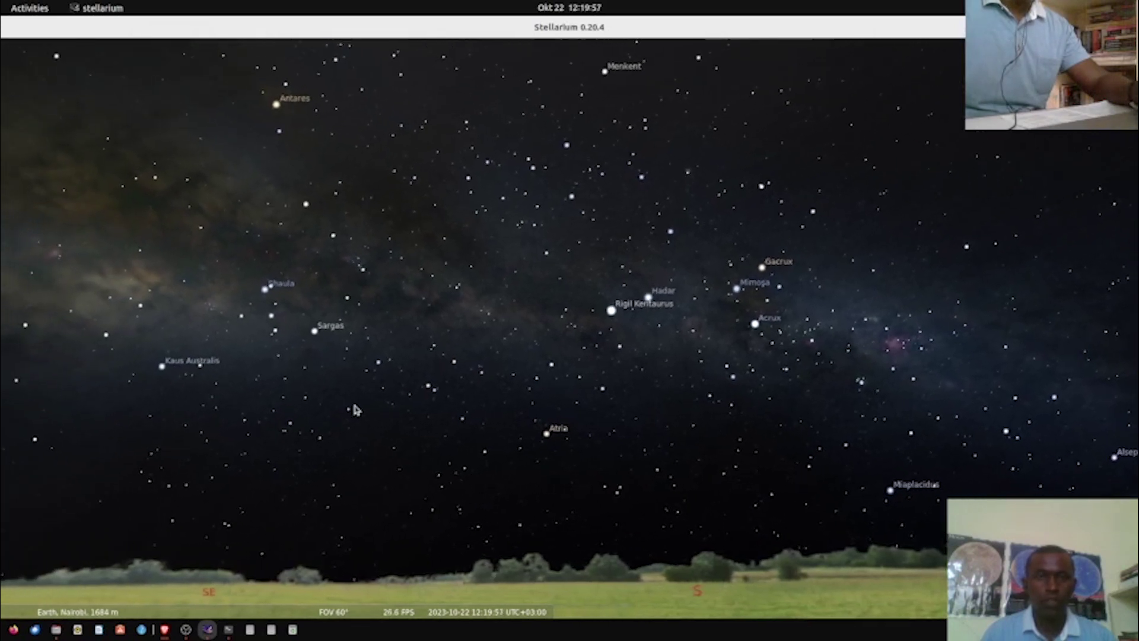
drag(746, 596, 612, 592)
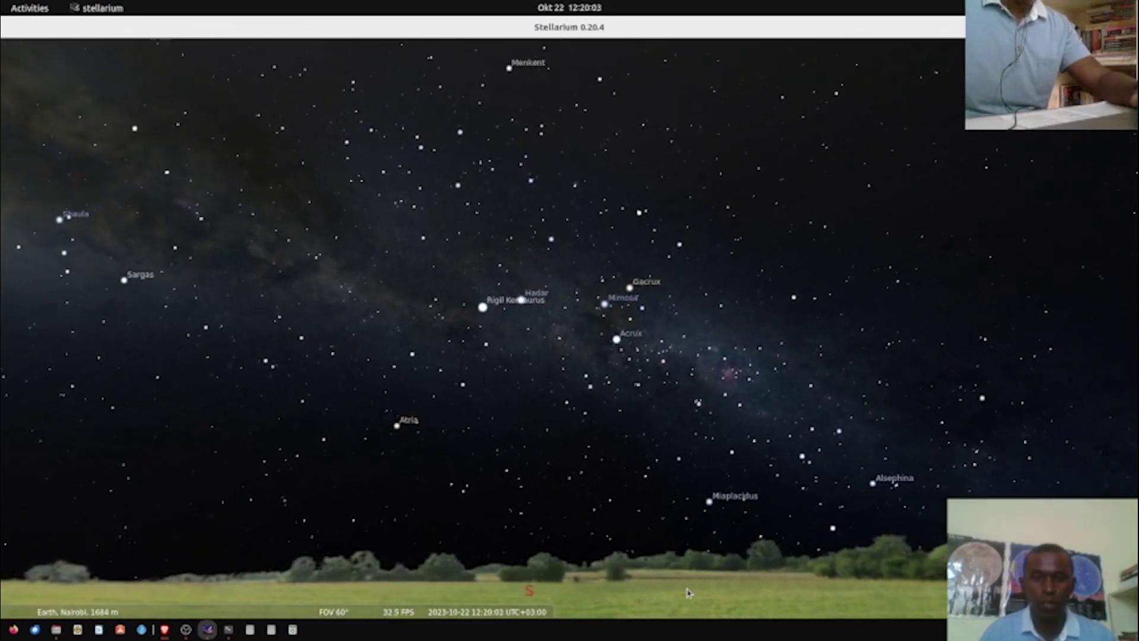
- Hide the landscape ground and pan back west toward Venus, Regulus and Alphard
key(g)
drag(778, 590, 563, 582)
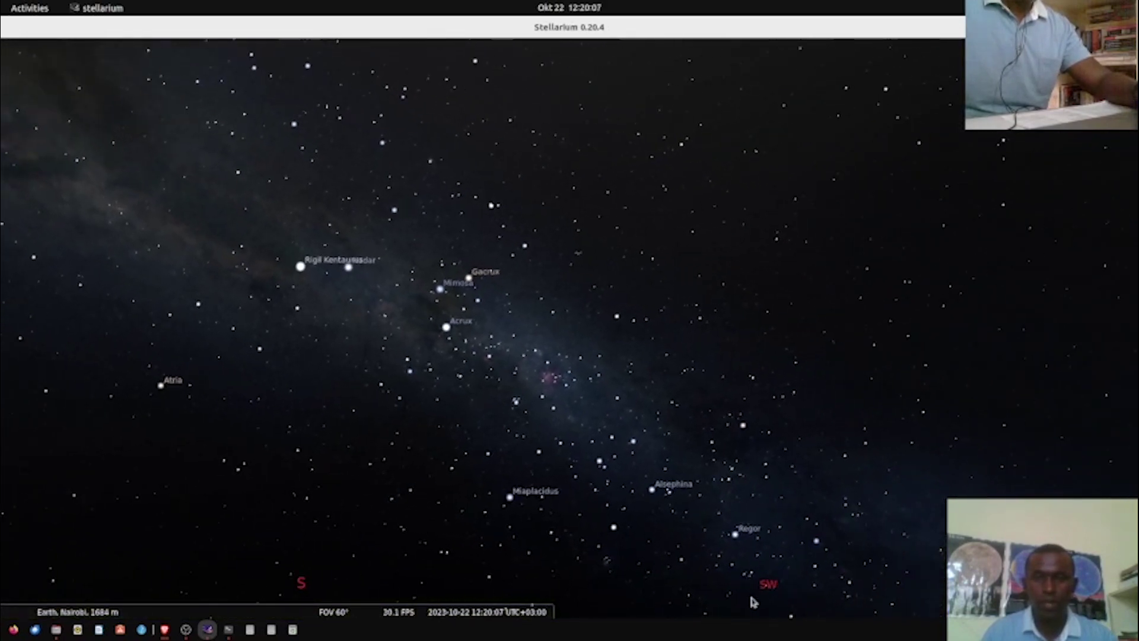
drag(806, 594, 652, 591)
drag(894, 596, 734, 583)
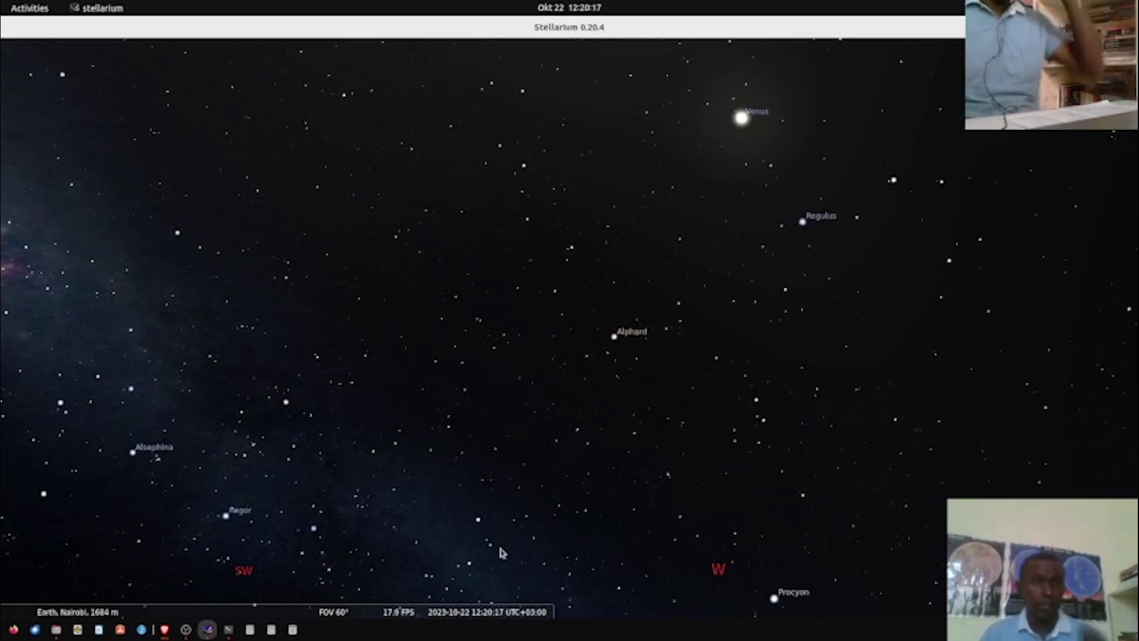
mouse_move(4, 451)
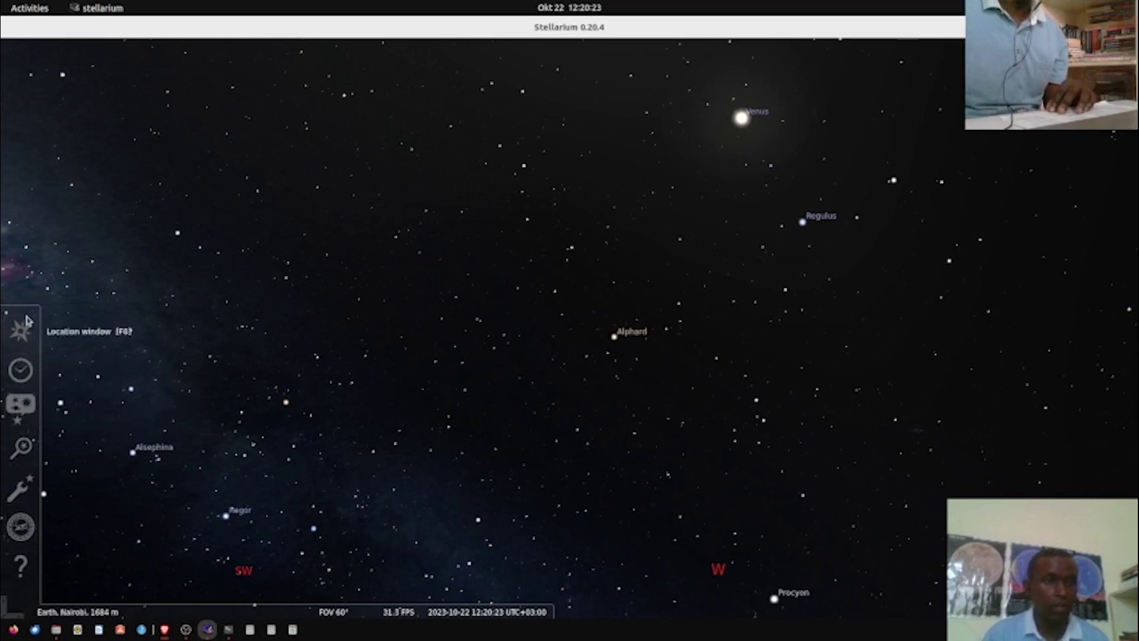
- In Sky and viewing options, turn off Dynamic eye adaptation and show the SSO settings
click(16, 408)
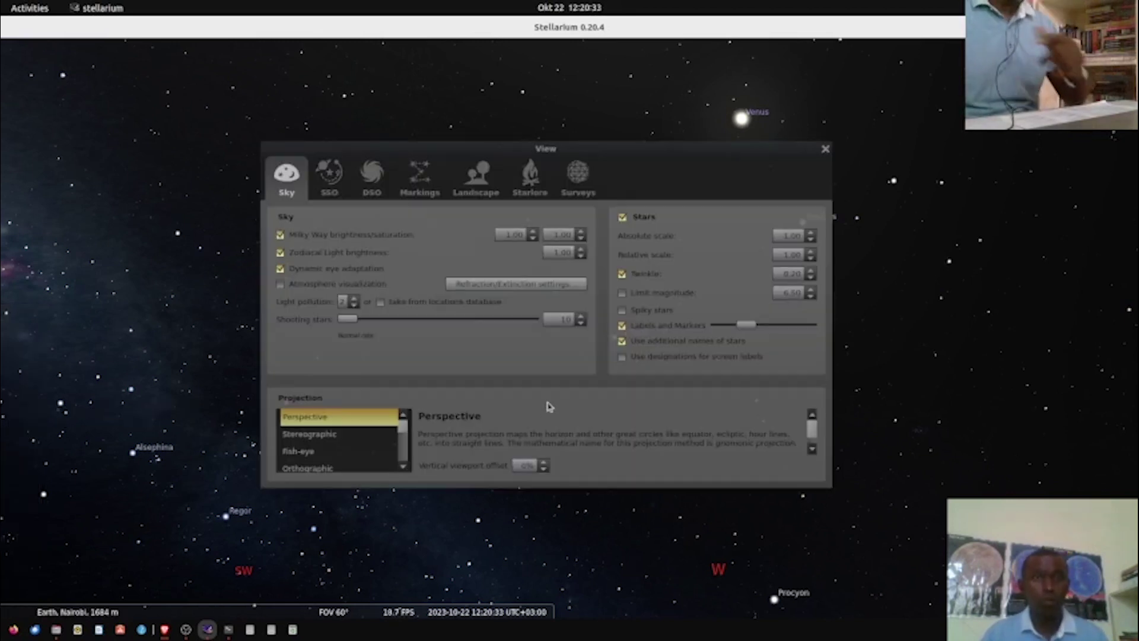
drag(484, 156, 526, 153)
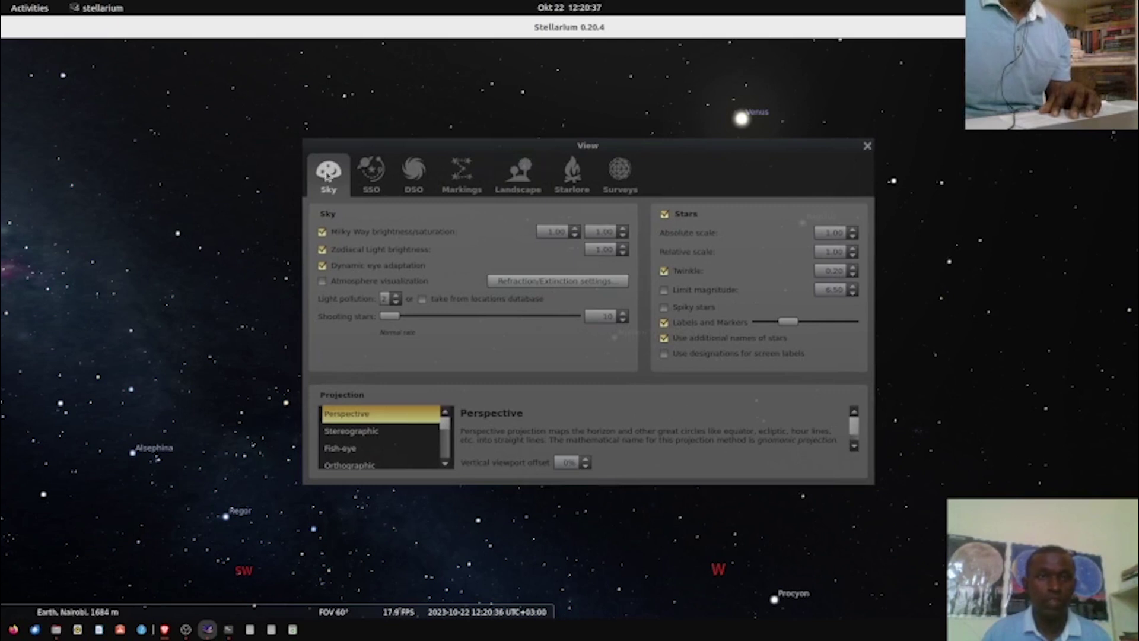
click(323, 266)
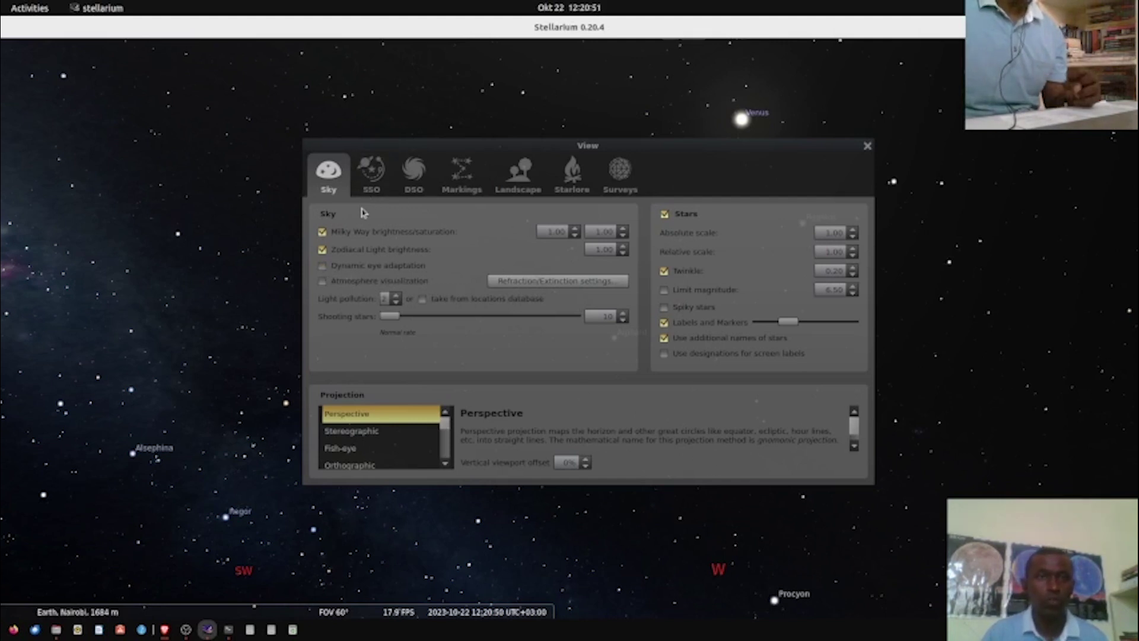
click(369, 189)
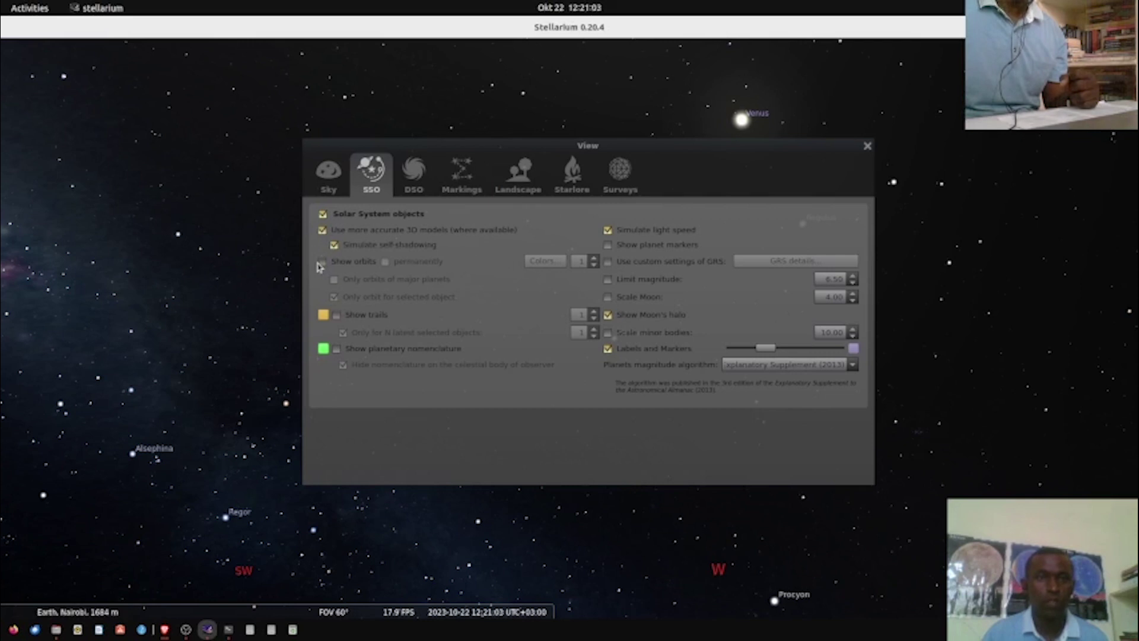
- Enable Show orbits permanently and Show trails, then close the View window
click(321, 263)
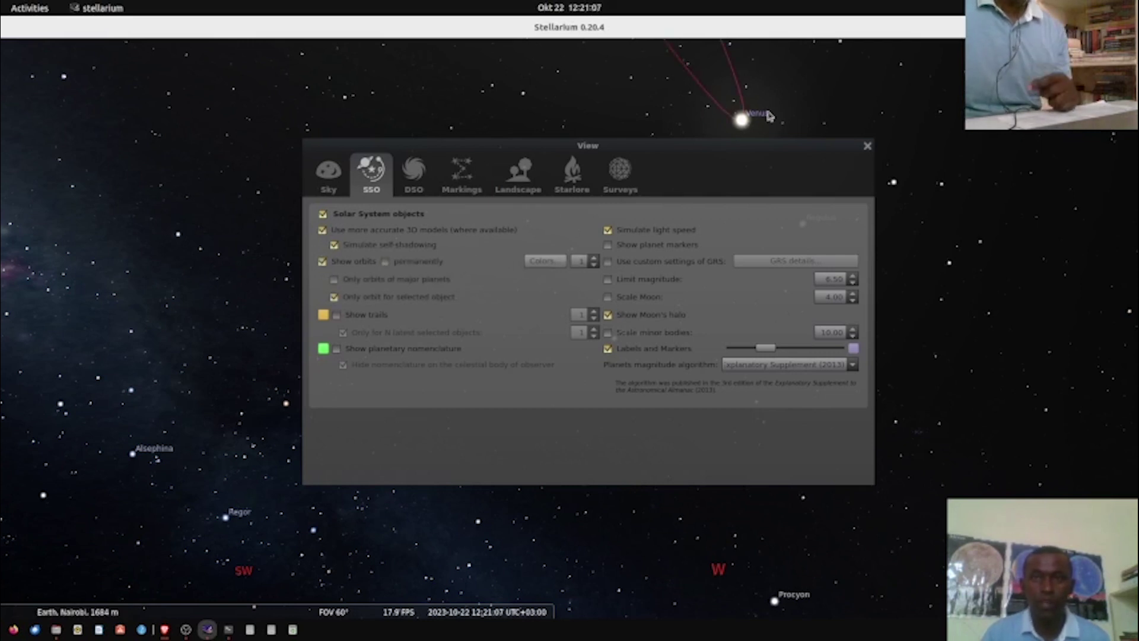
mouse_move(724, 149)
mouse_down()
mouse_move(692, 305)
mouse_move(667, 273)
mouse_move(711, 153)
mouse_up()
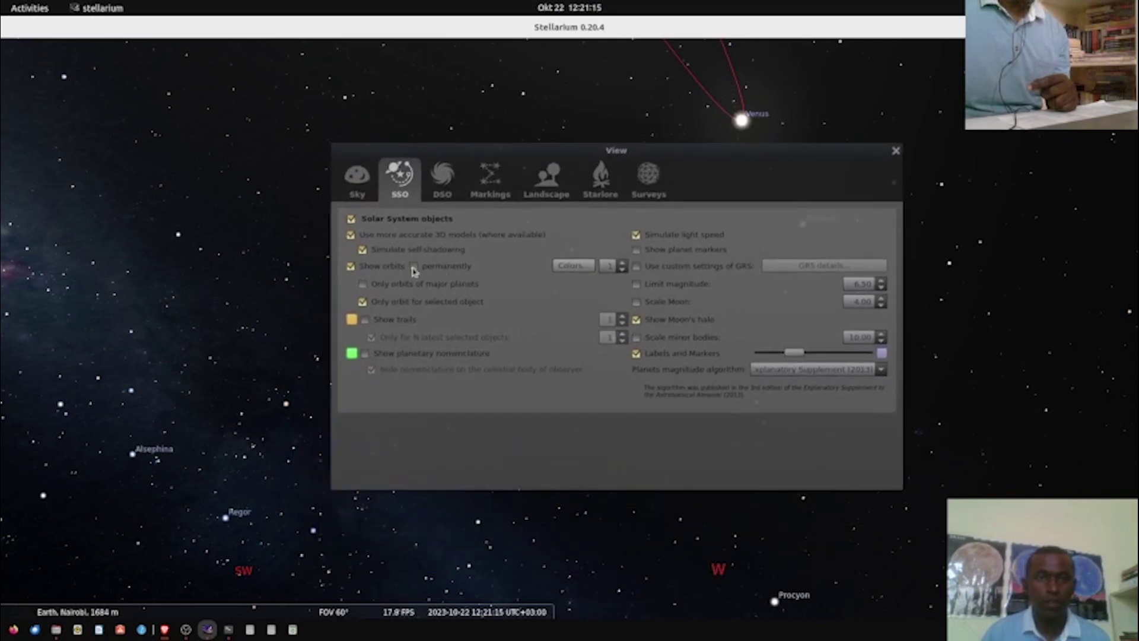
click(413, 267)
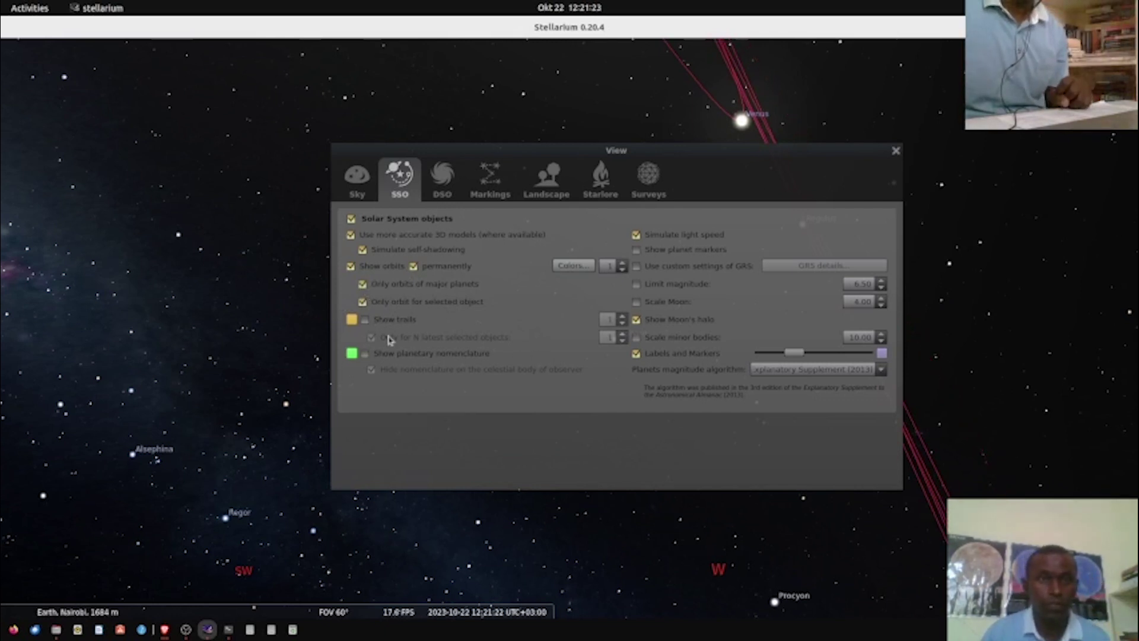
click(365, 322)
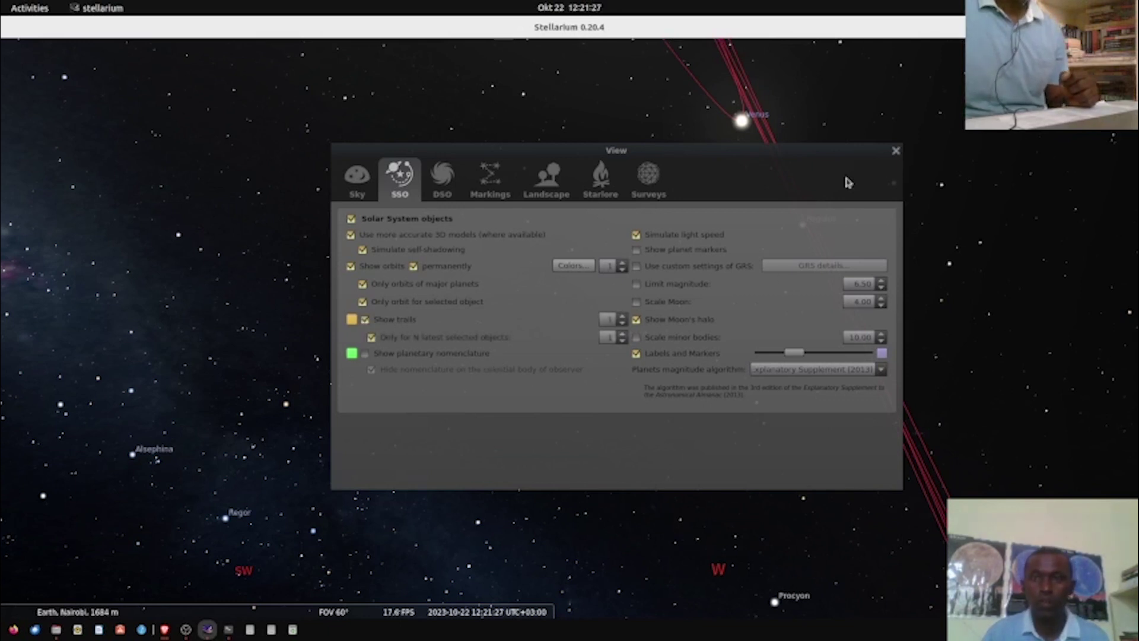
click(896, 152)
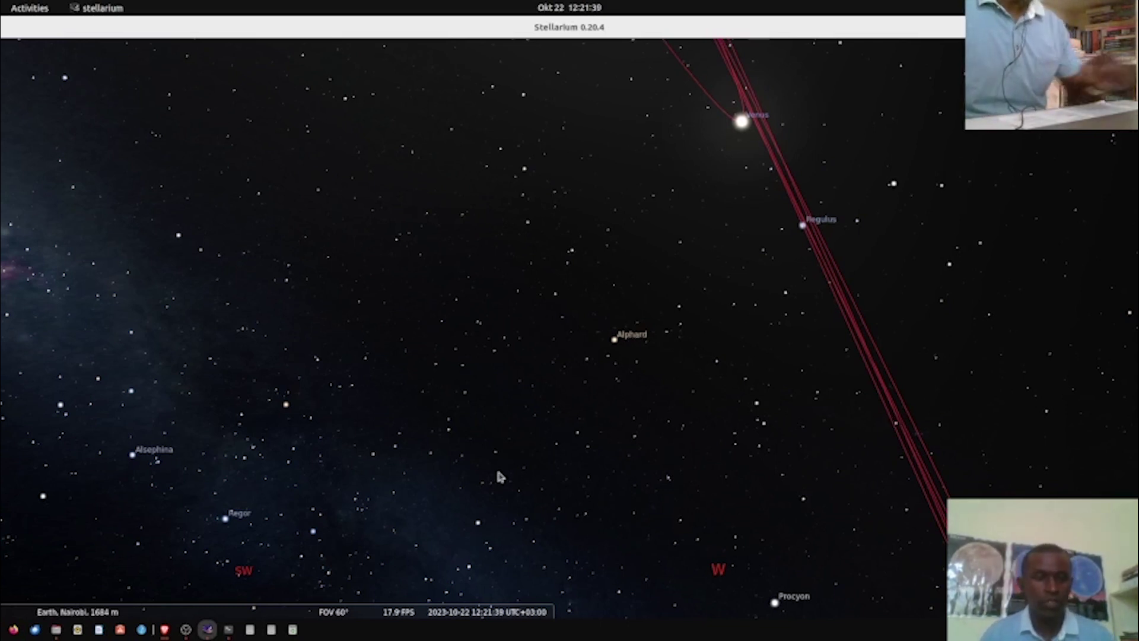
- Search for 'Solar System Observer' and select it
mouse_move(3, 428)
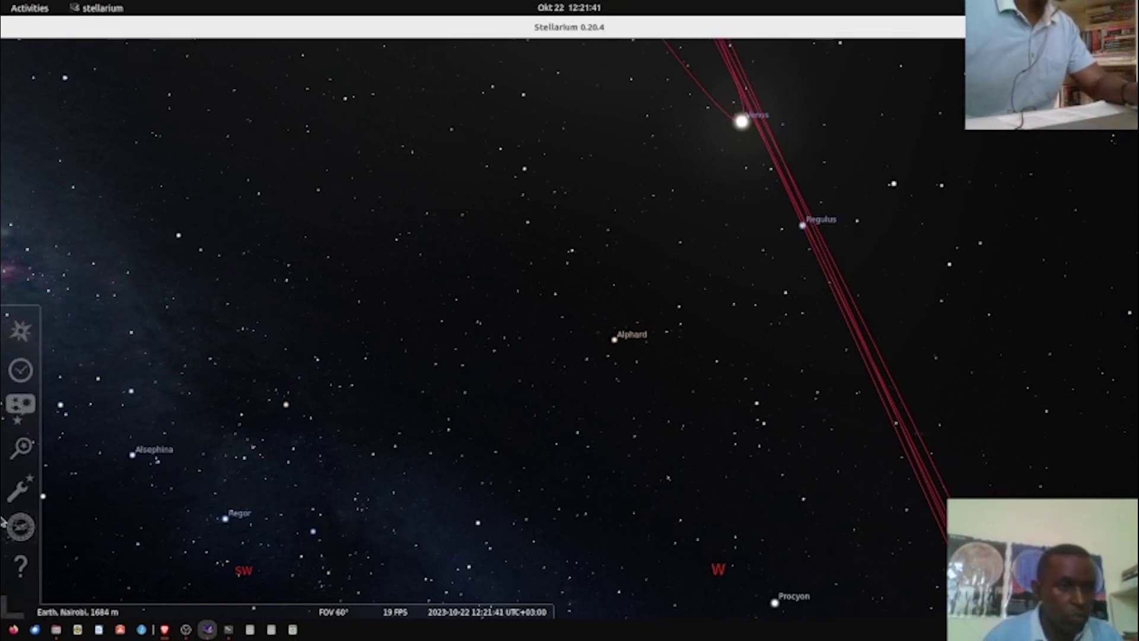
click(19, 454)
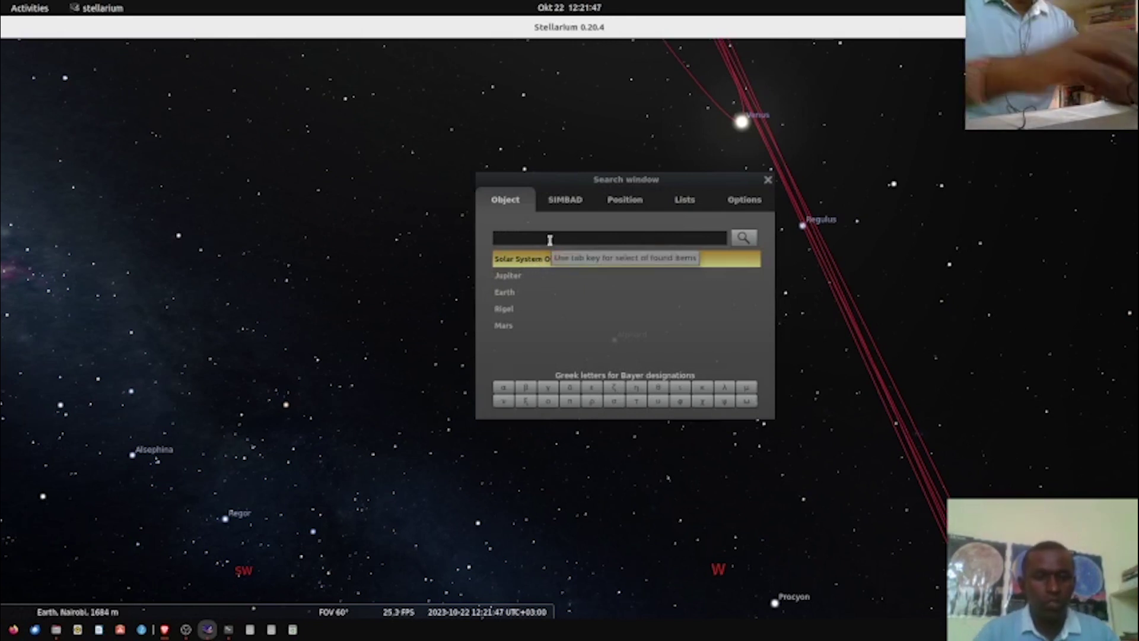
text(Solar System Observe)
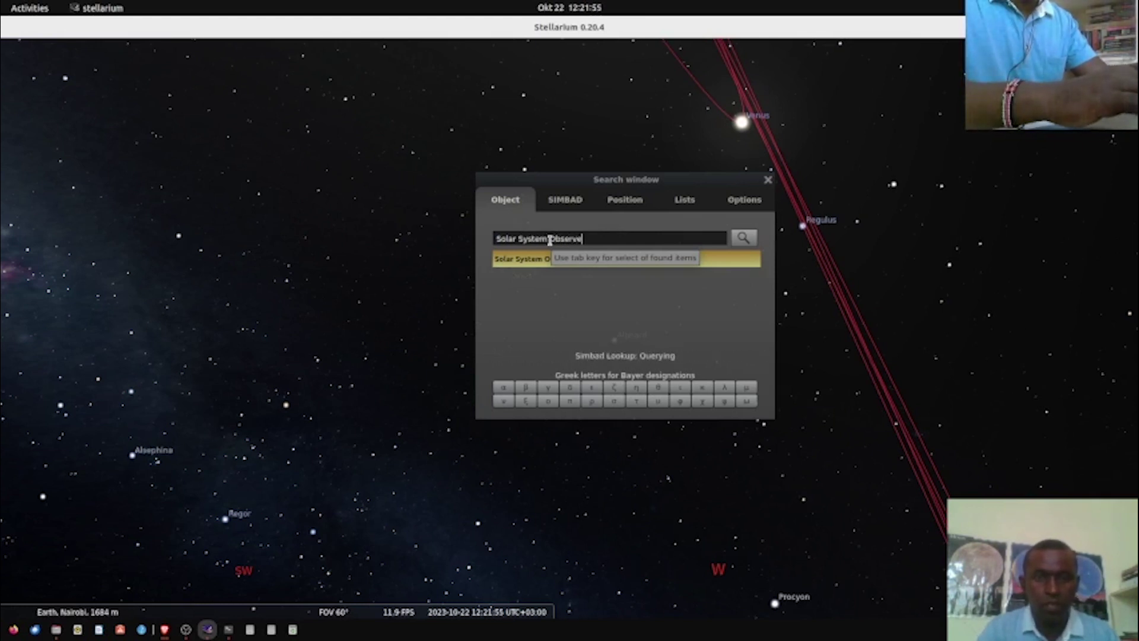
text(r)
key(Return)
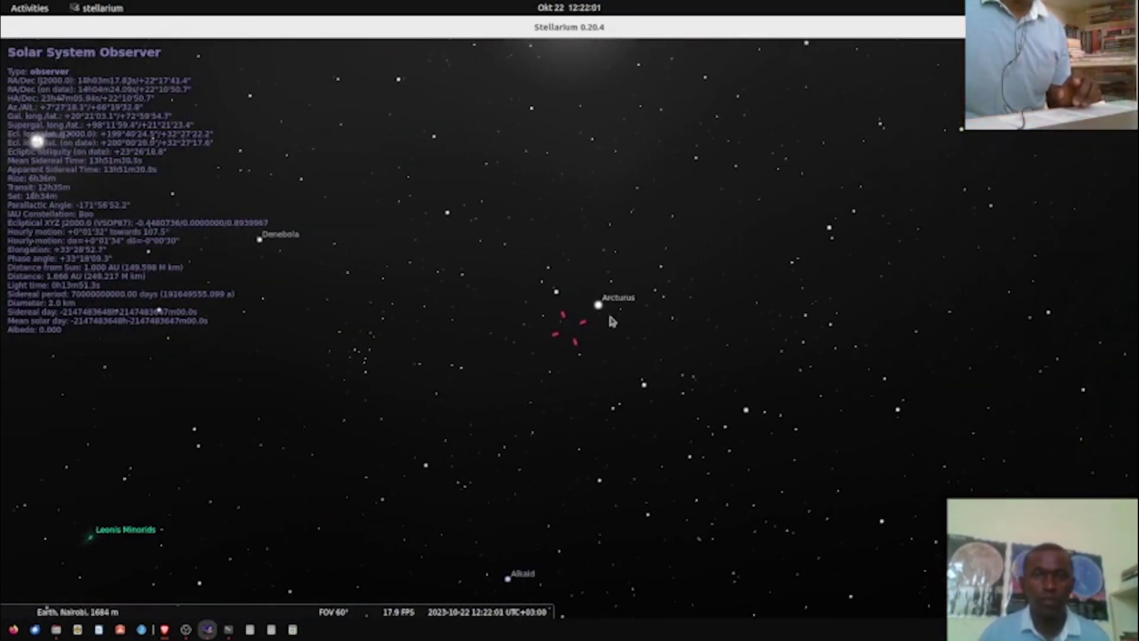
- Go to the Solar System Observer and zoom out to 120° FOV, framing the Sun, Jupiter and Saturn
key(ctrl+g)
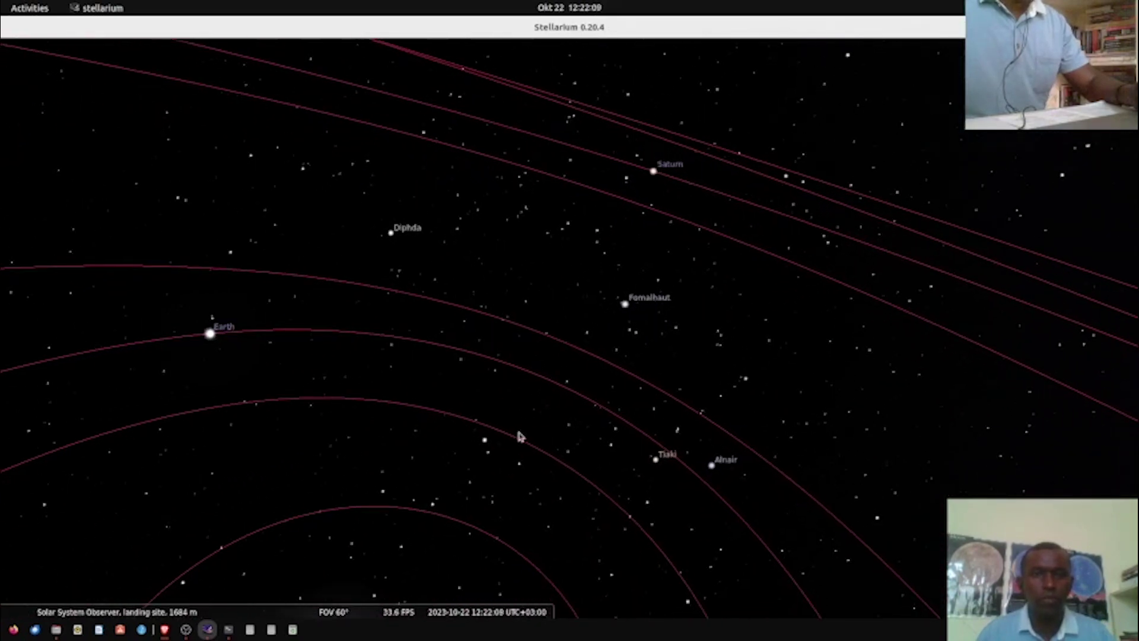
scroll(497, 475, down, 5)
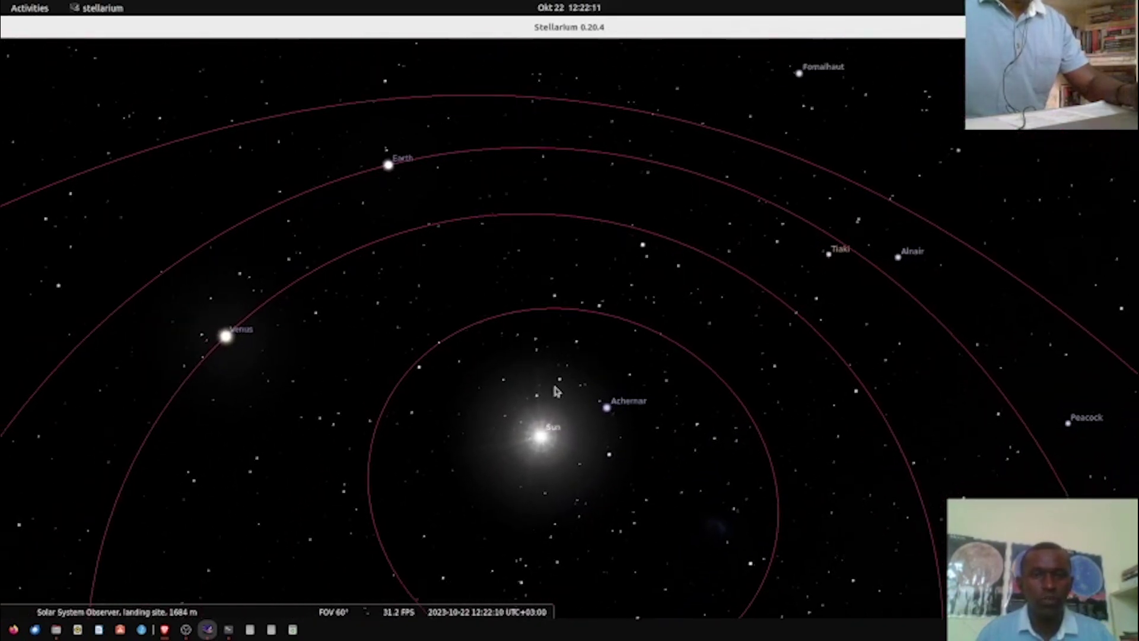
scroll(647, 375, down, 3)
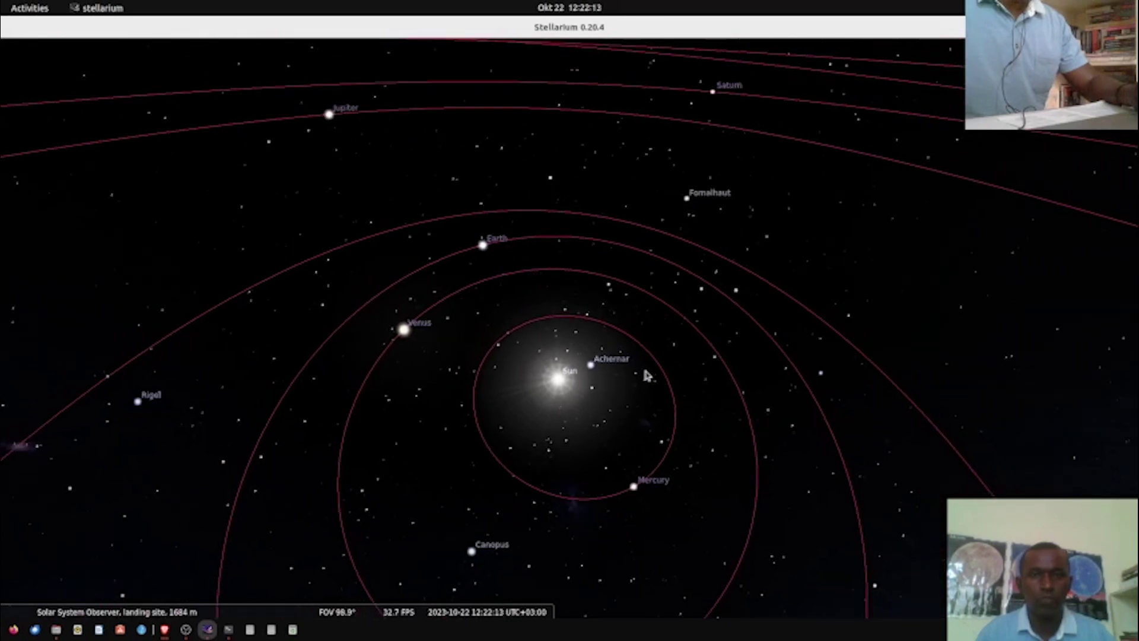
drag(588, 489, 603, 450)
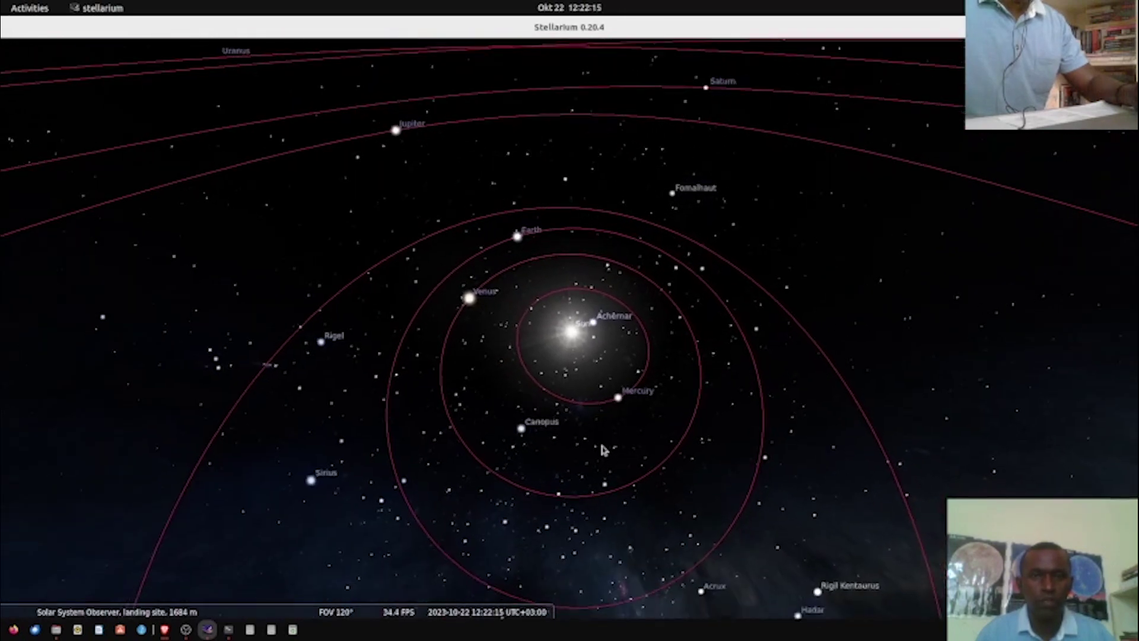
drag(613, 504, 582, 478)
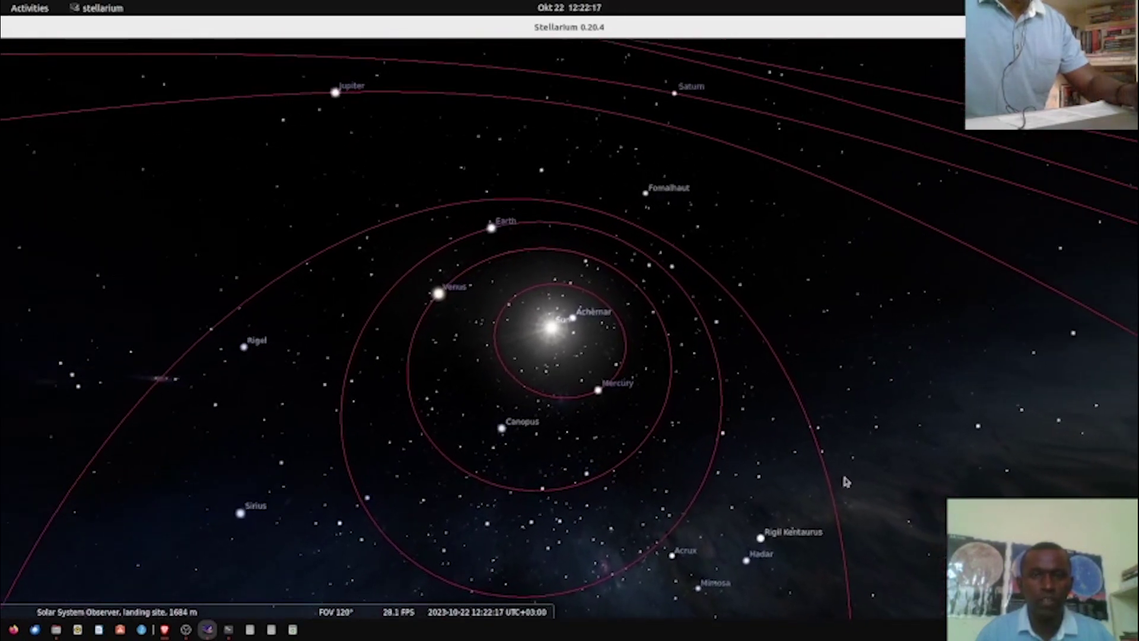
drag(223, 466, 275, 310)
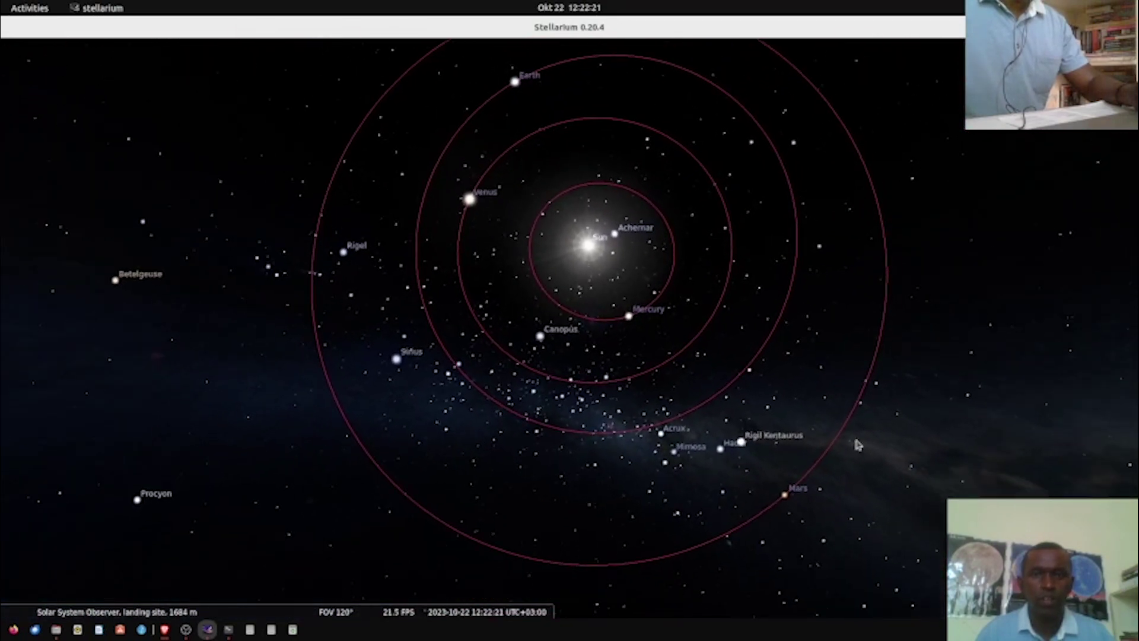
drag(1040, 186, 780, 408)
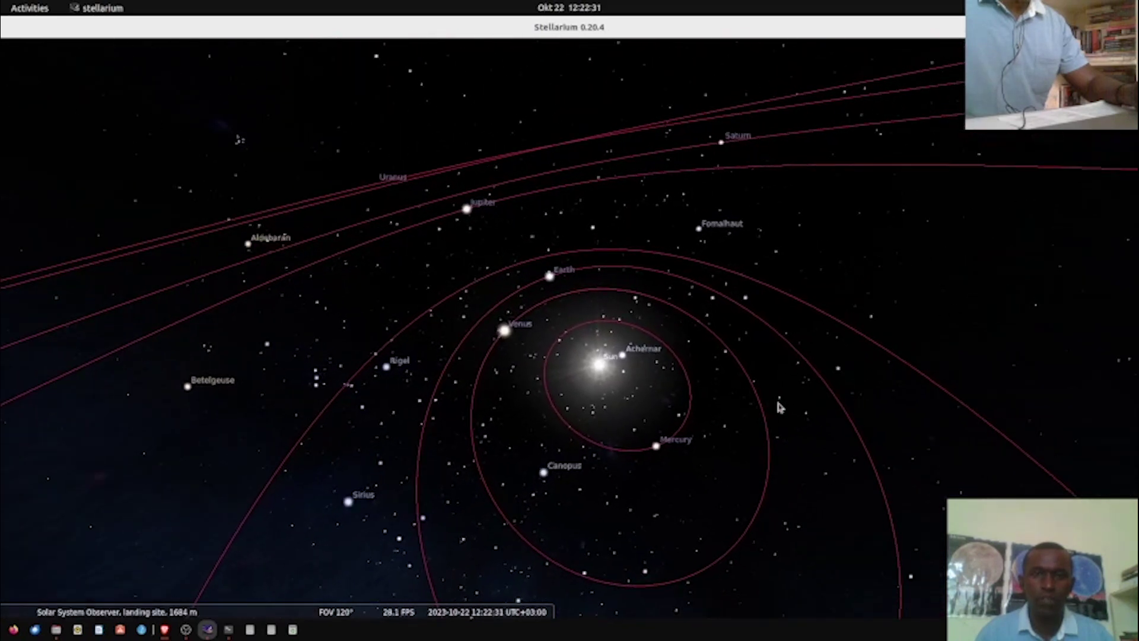
drag(796, 482, 753, 481)
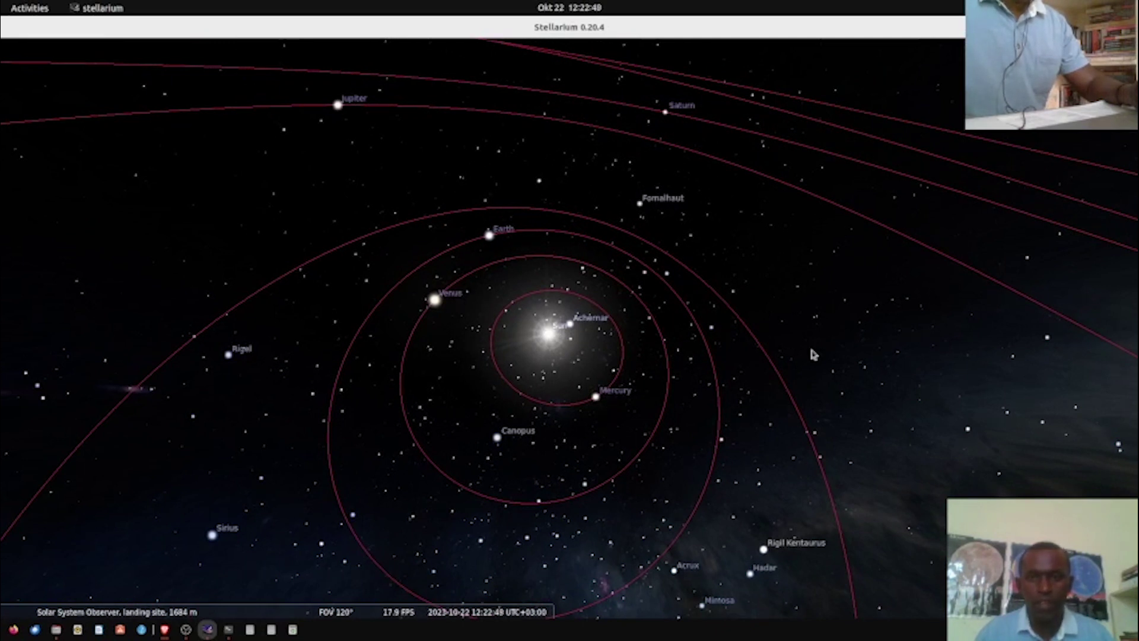
key(Up)
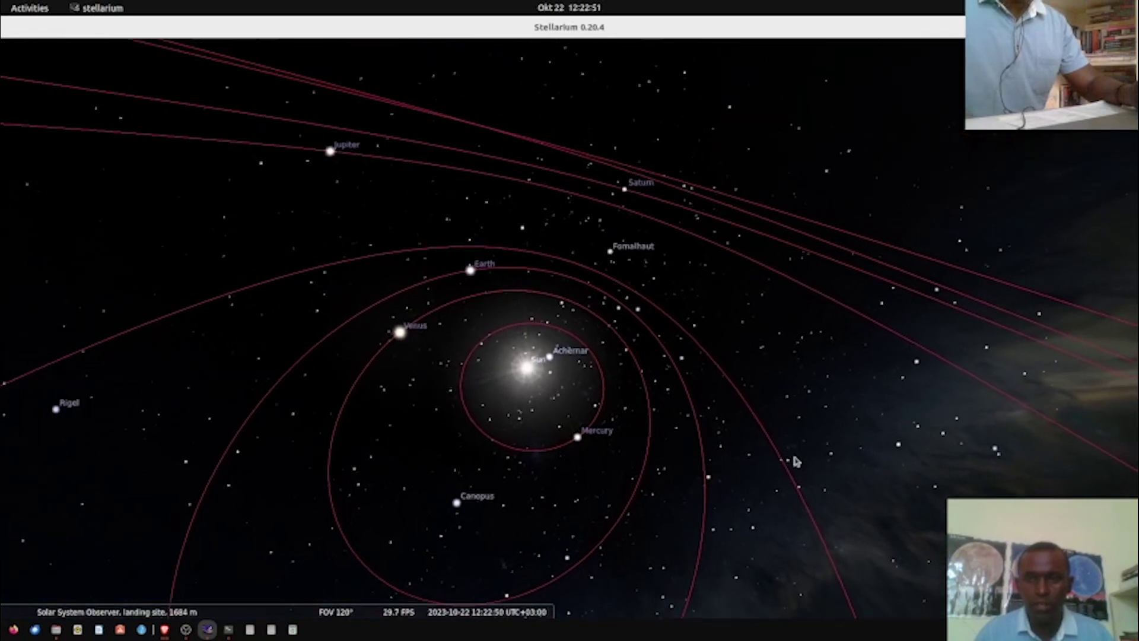
drag(640, 495, 836, 504)
key(Up)
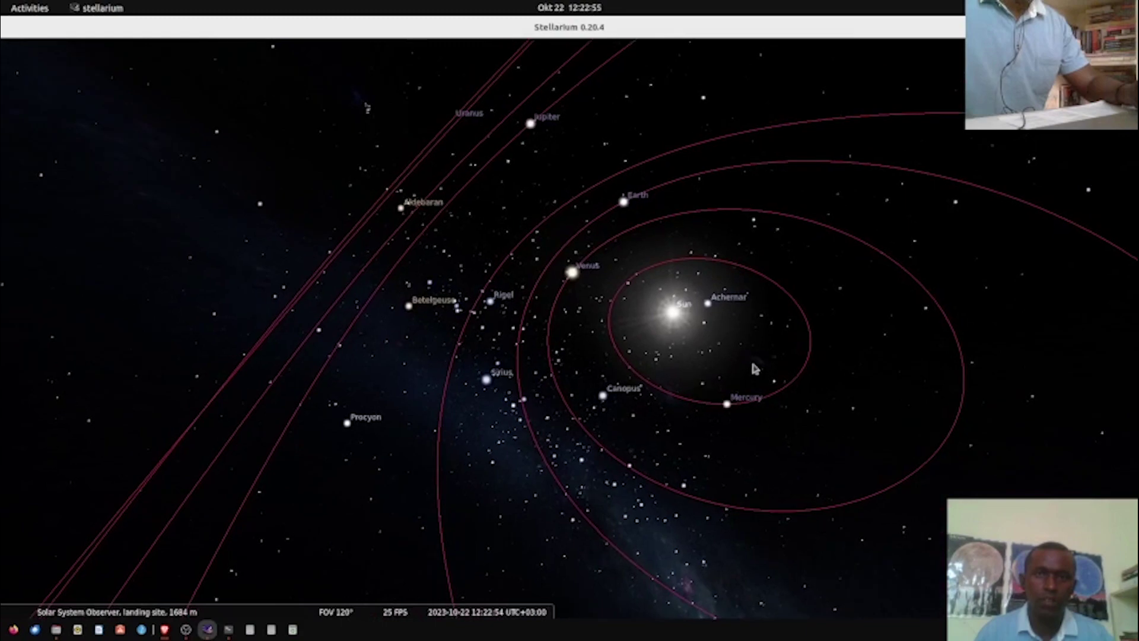
drag(725, 459, 611, 542)
drag(668, 437, 529, 422)
drag(284, 504, 466, 438)
drag(785, 354, 737, 372)
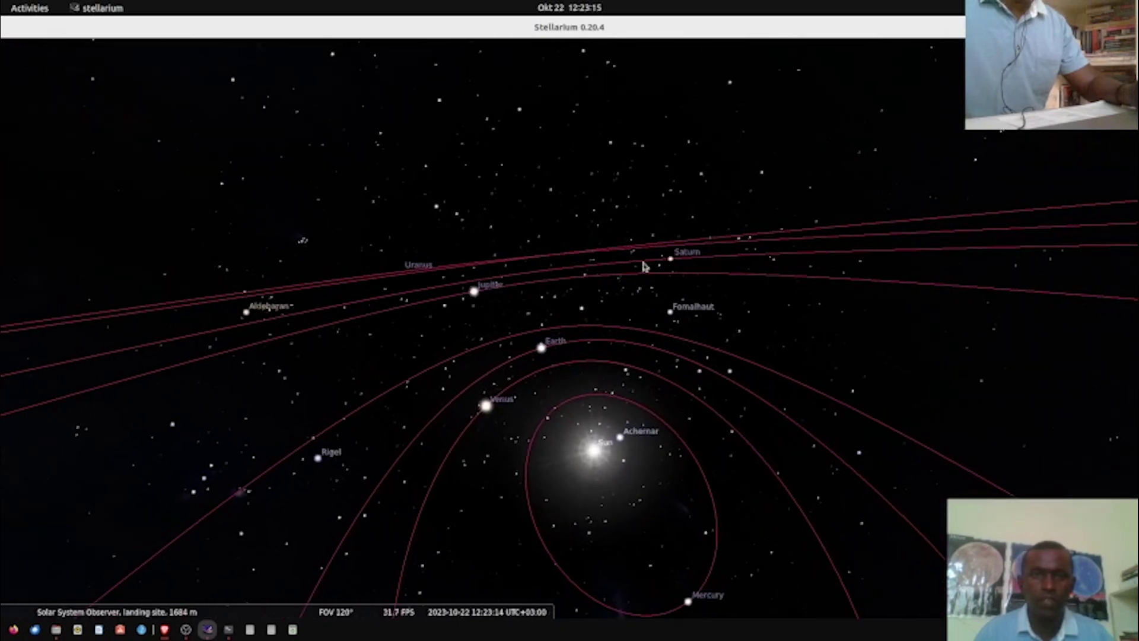
drag(575, 469, 520, 428)
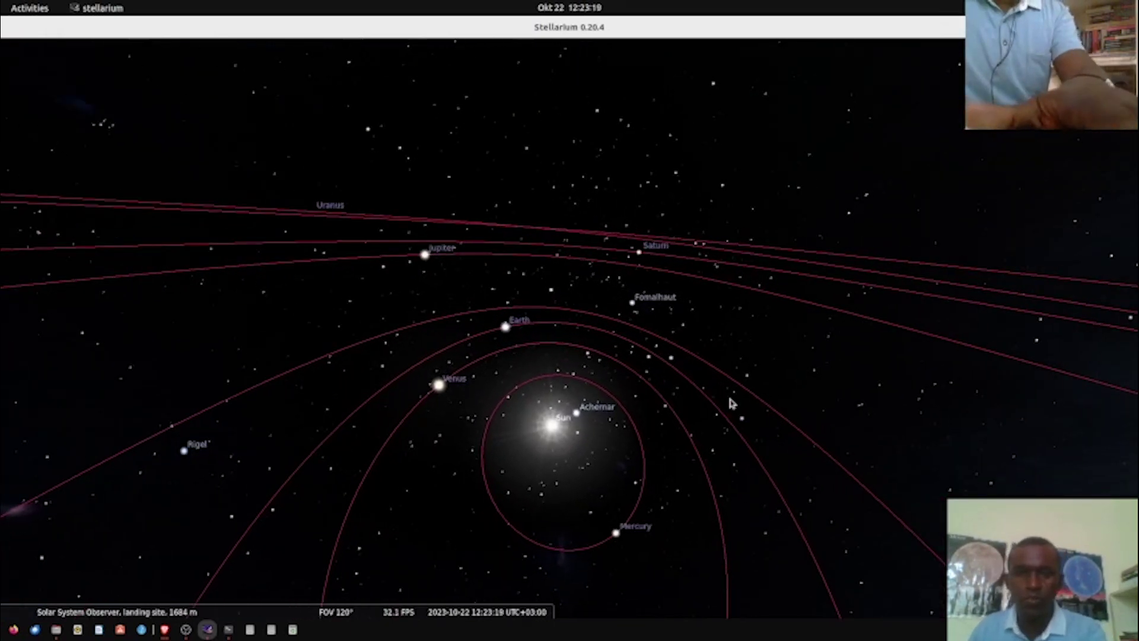
scroll(726, 400, up, 2)
scroll(728, 400, down, 2)
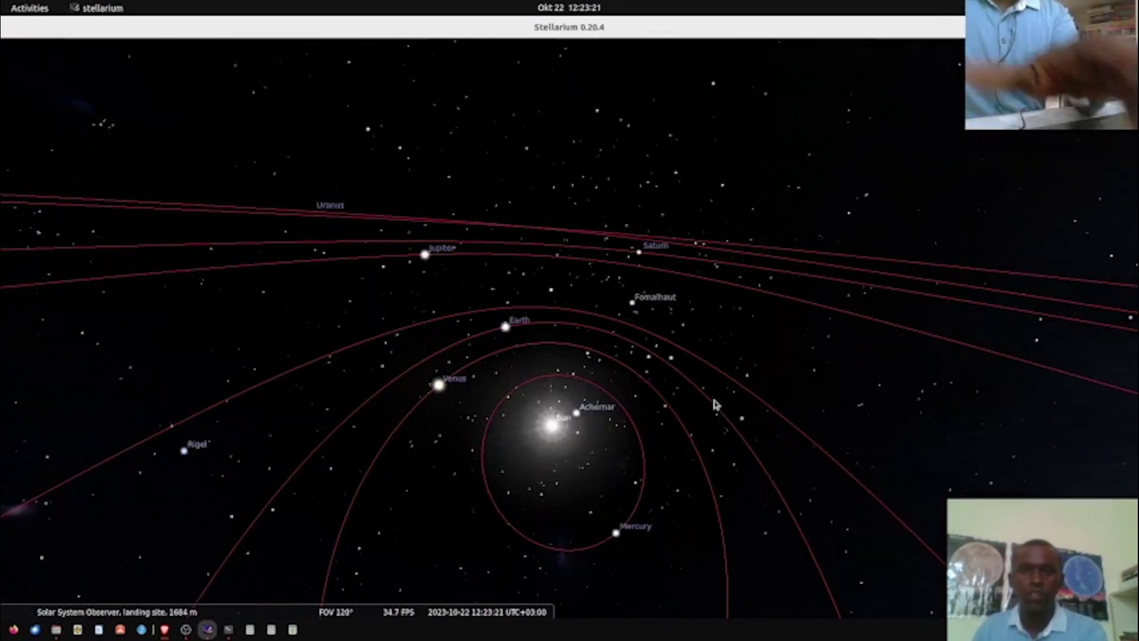
drag(631, 476, 617, 419)
drag(482, 486, 475, 433)
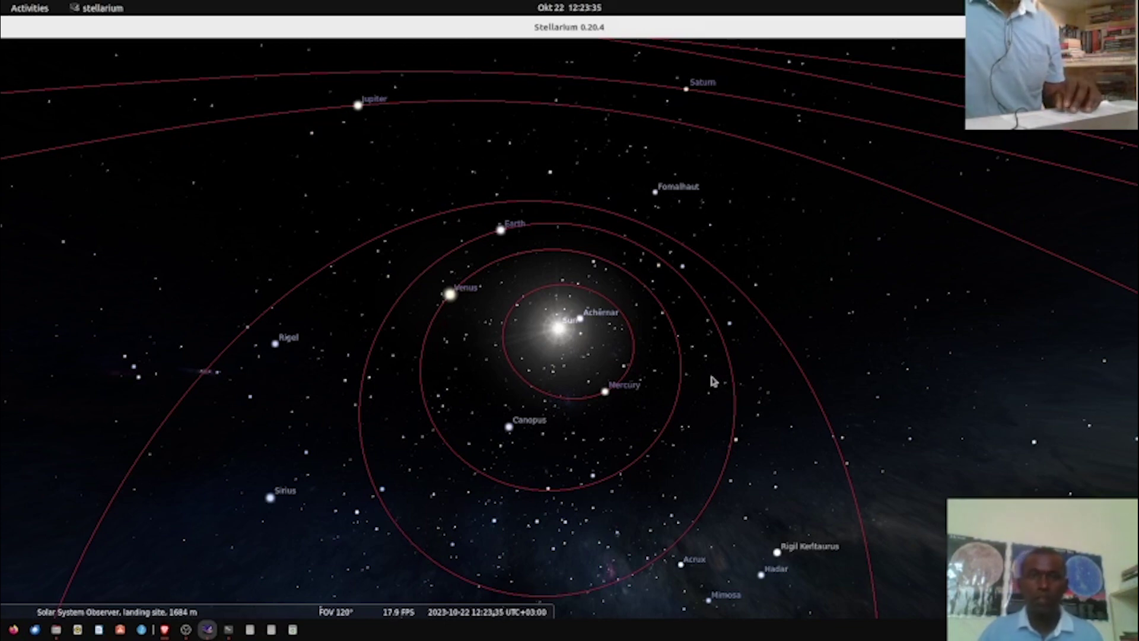
drag(646, 310, 633, 360)
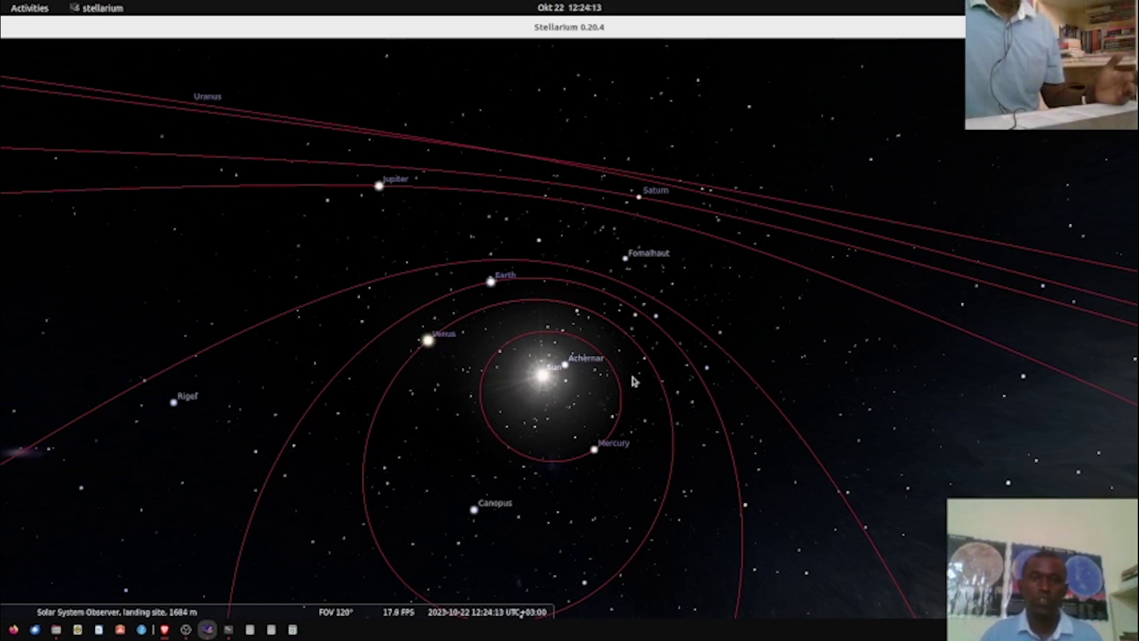
drag(634, 424, 633, 408)
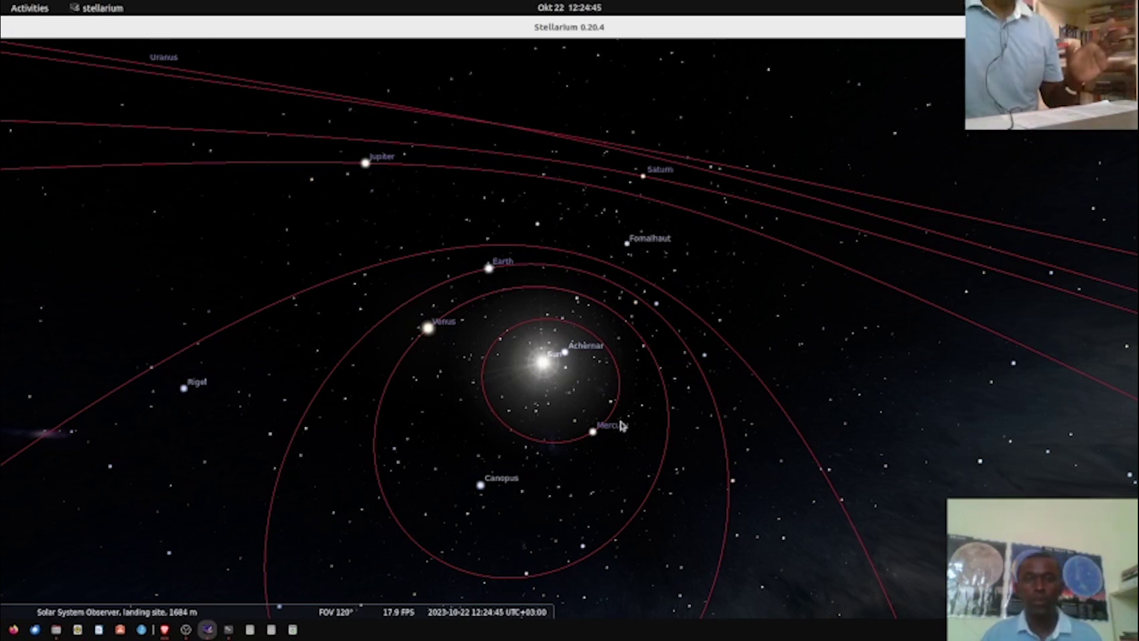
drag(641, 420, 641, 376)
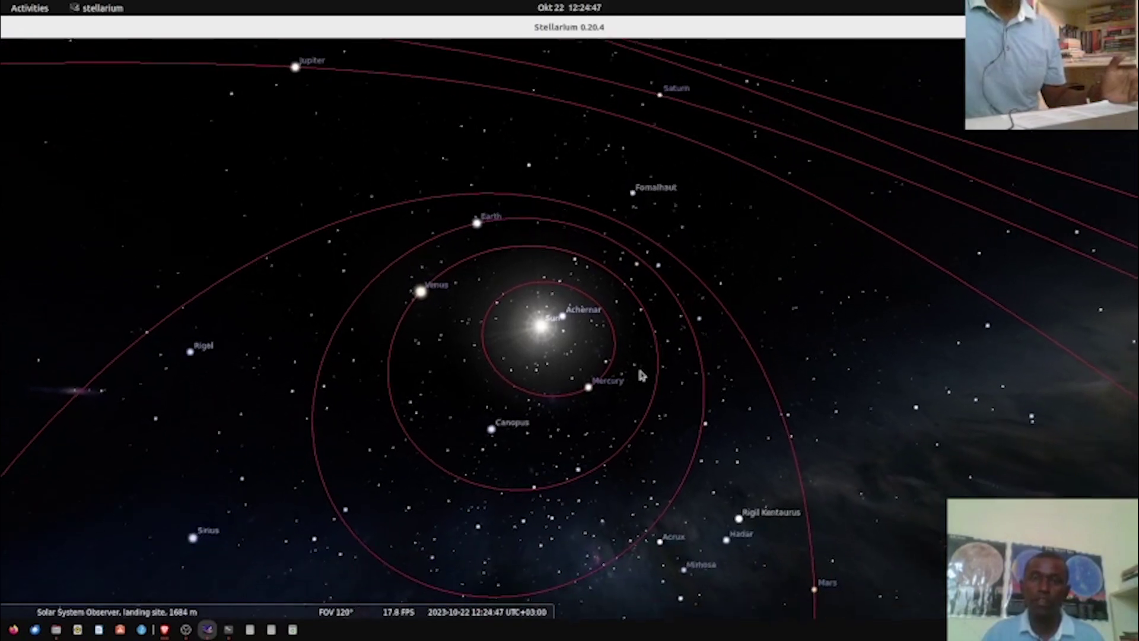
key(Up)
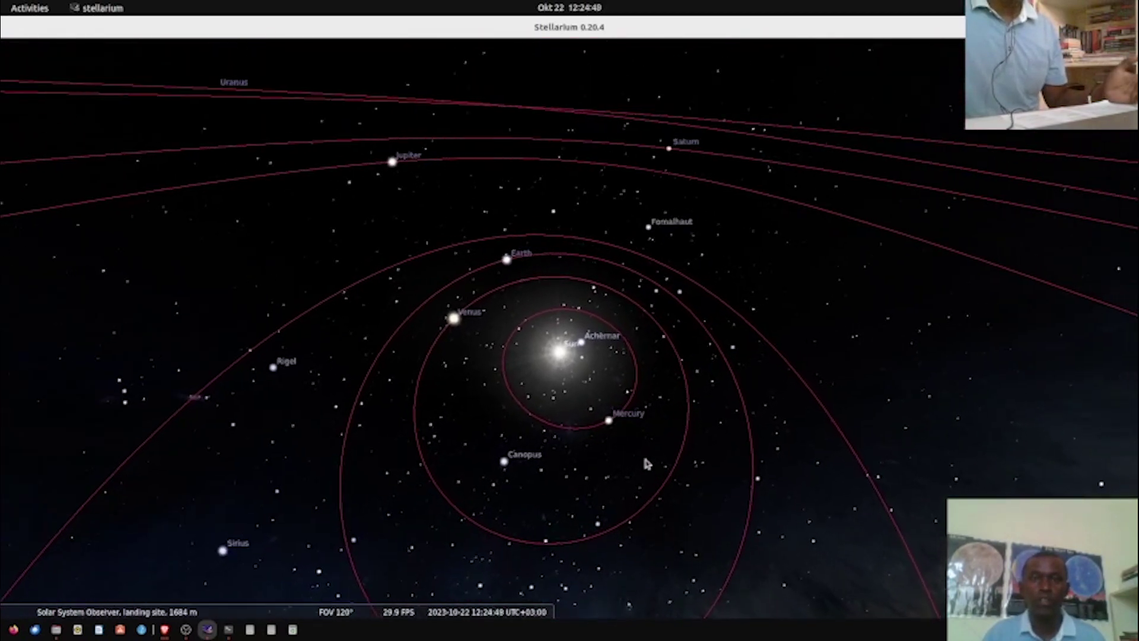
key(Up)
drag(686, 407, 682, 435)
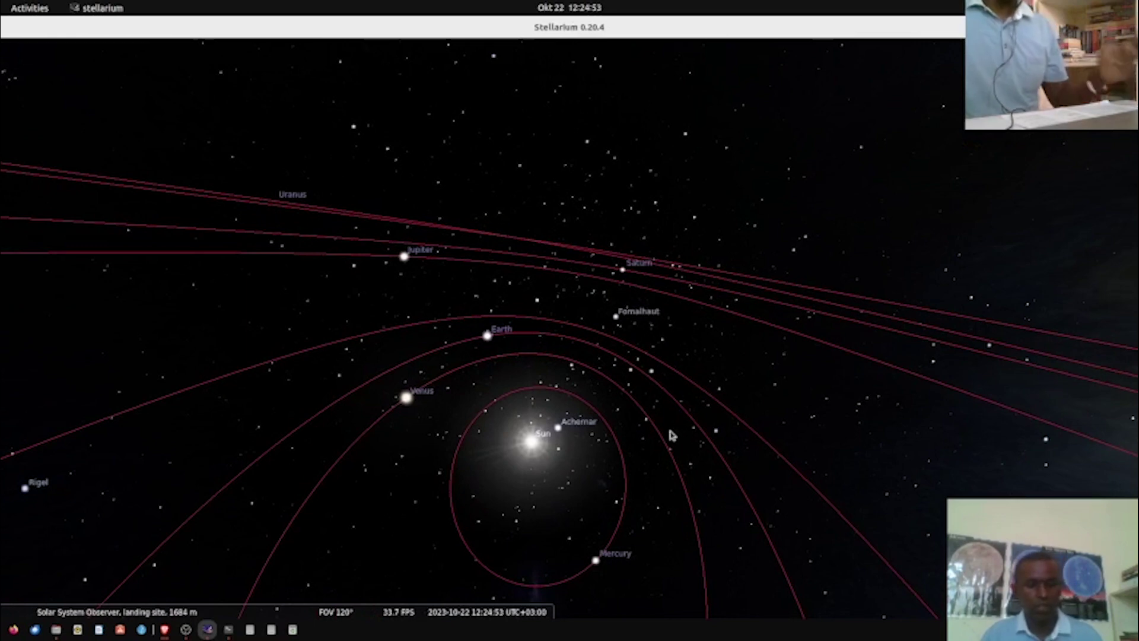
drag(616, 474, 643, 425)
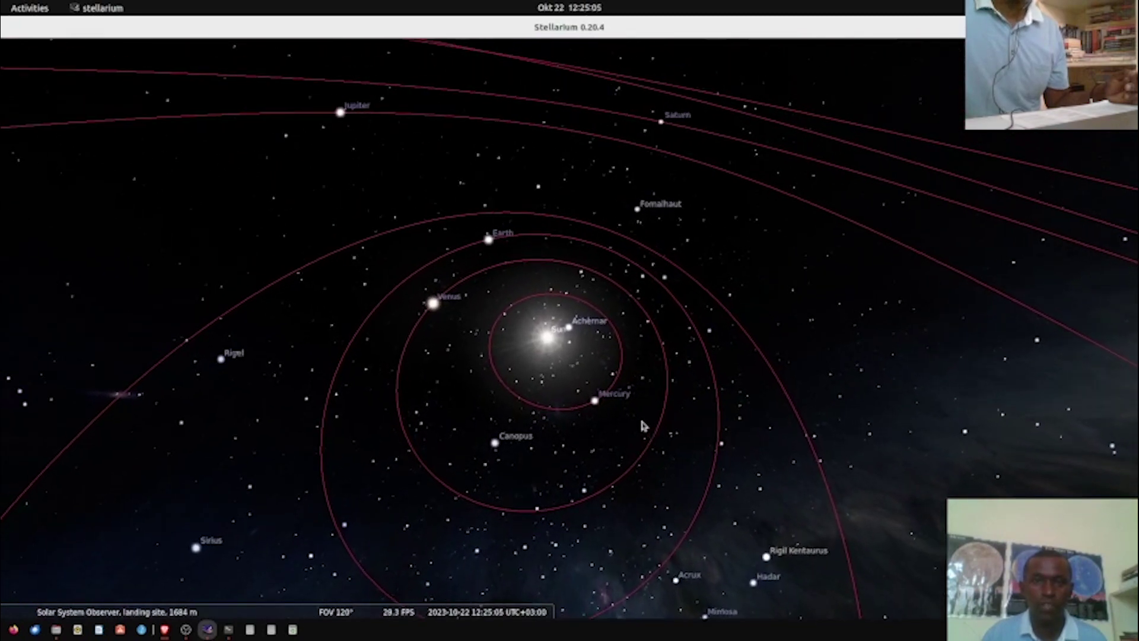
- Increase the time speed three times so the planets visibly advance along their orbits
mouse_move(519, 604)
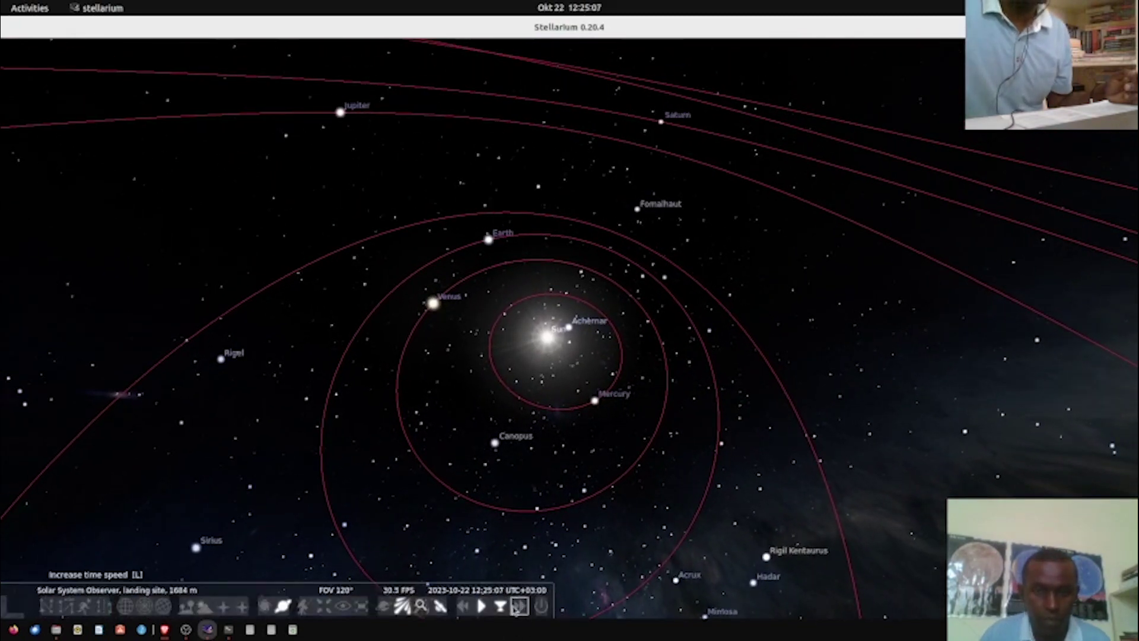
click(519, 604)
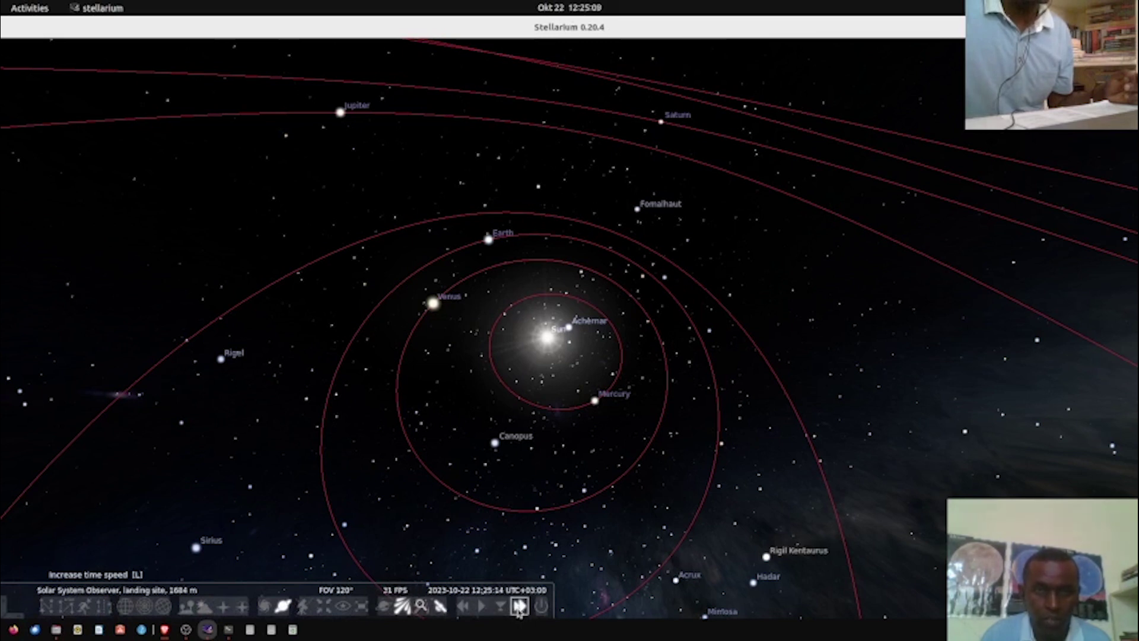
click(520, 610)
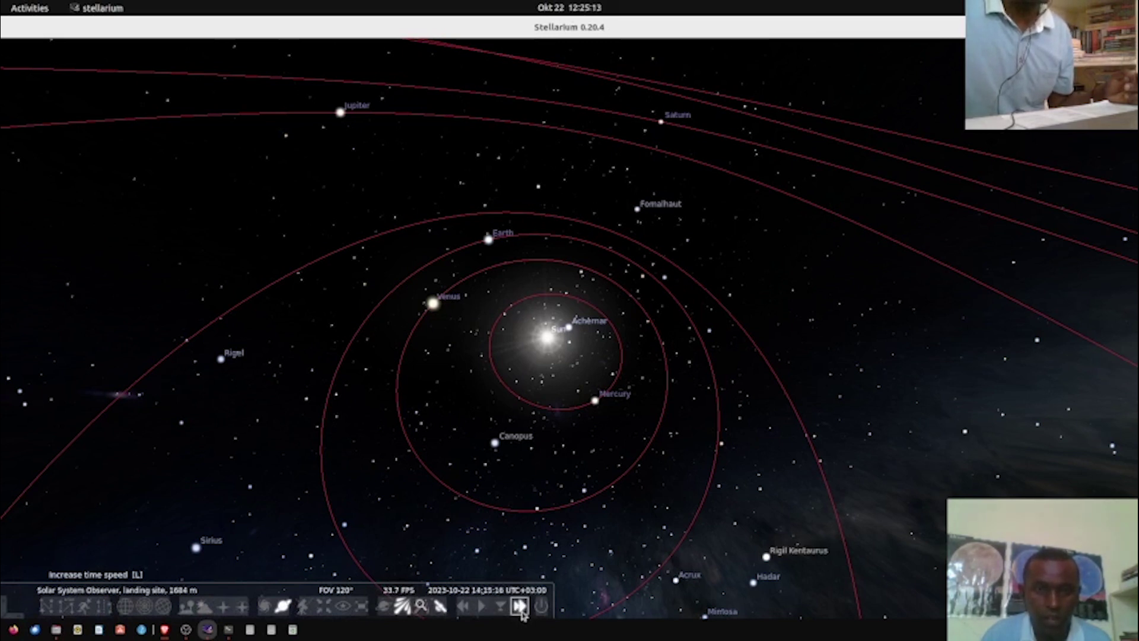
click(520, 606)
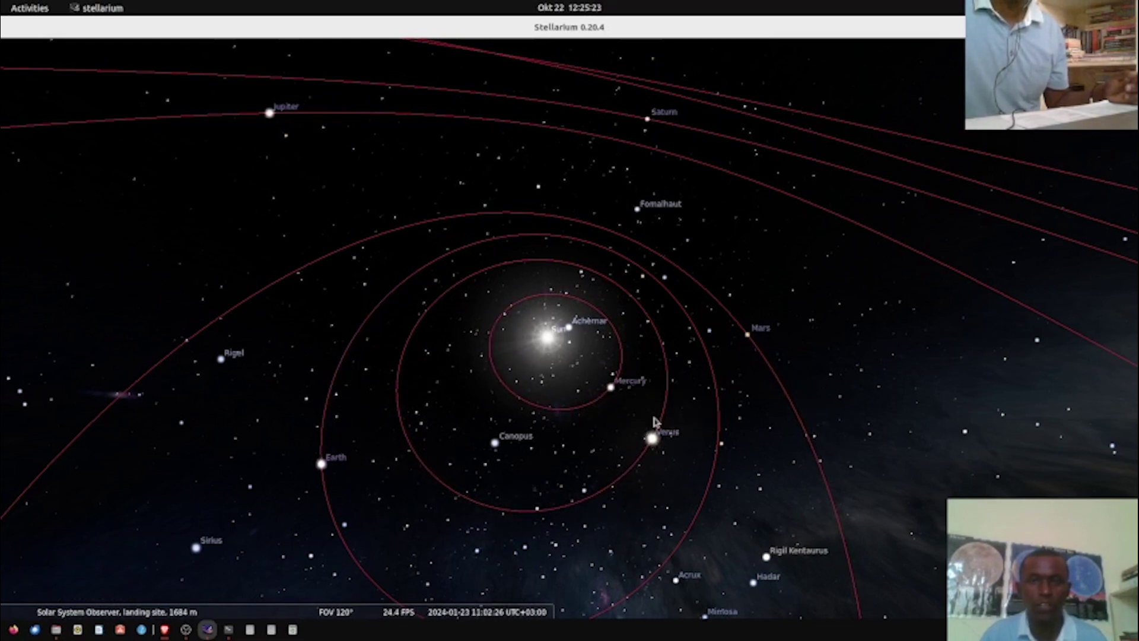
- Restore the normal time rate in July 2024 and shift the view slightly left
mouse_move(488, 629)
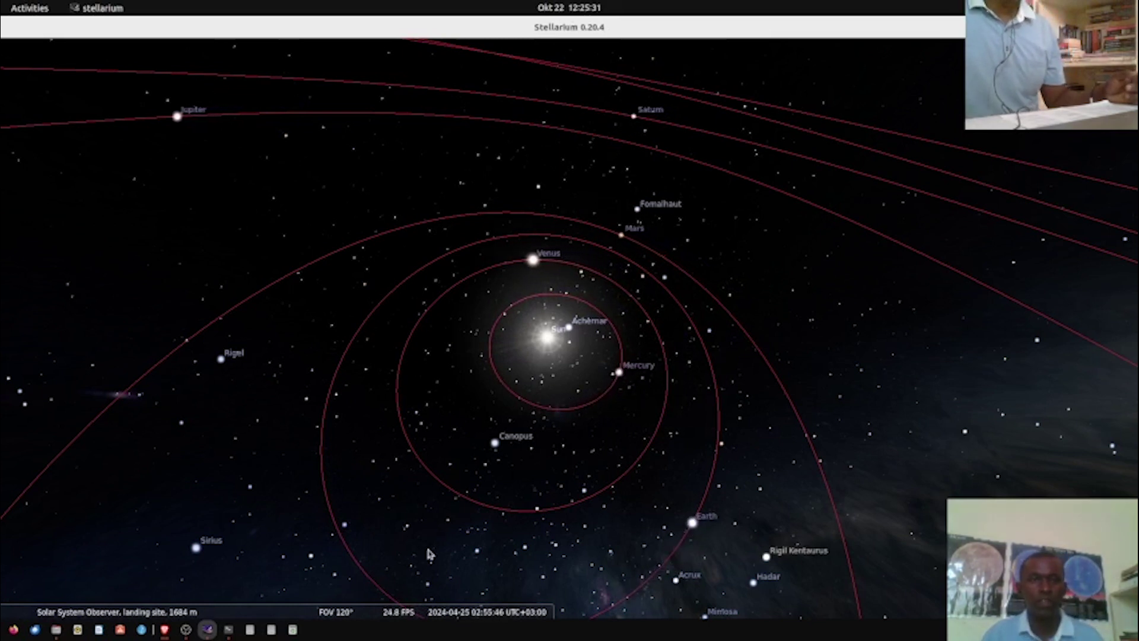
mouse_move(388, 638)
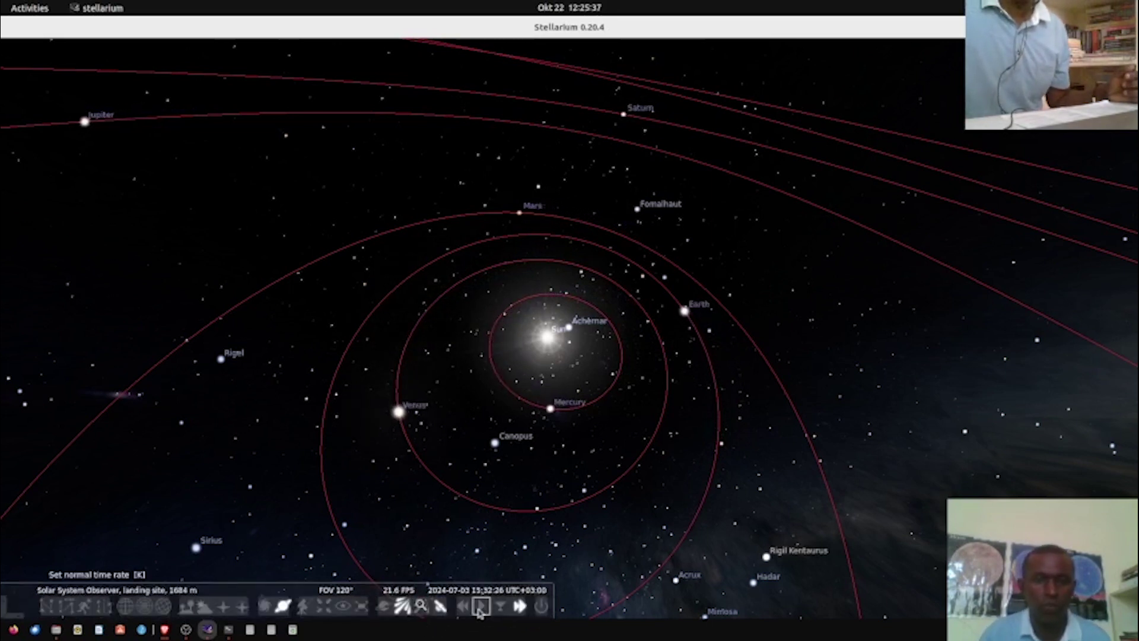
click(481, 606)
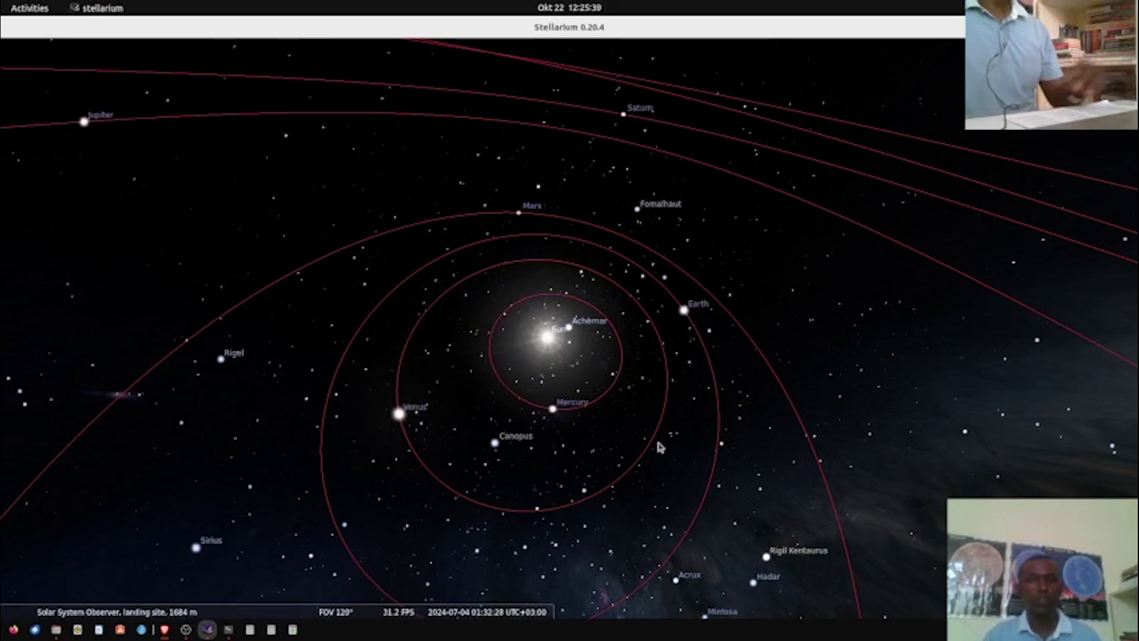
drag(680, 451, 673, 451)
mouse_move(674, 447)
mouse_down()
mouse_move(686, 445)
mouse_move(682, 465)
mouse_up()
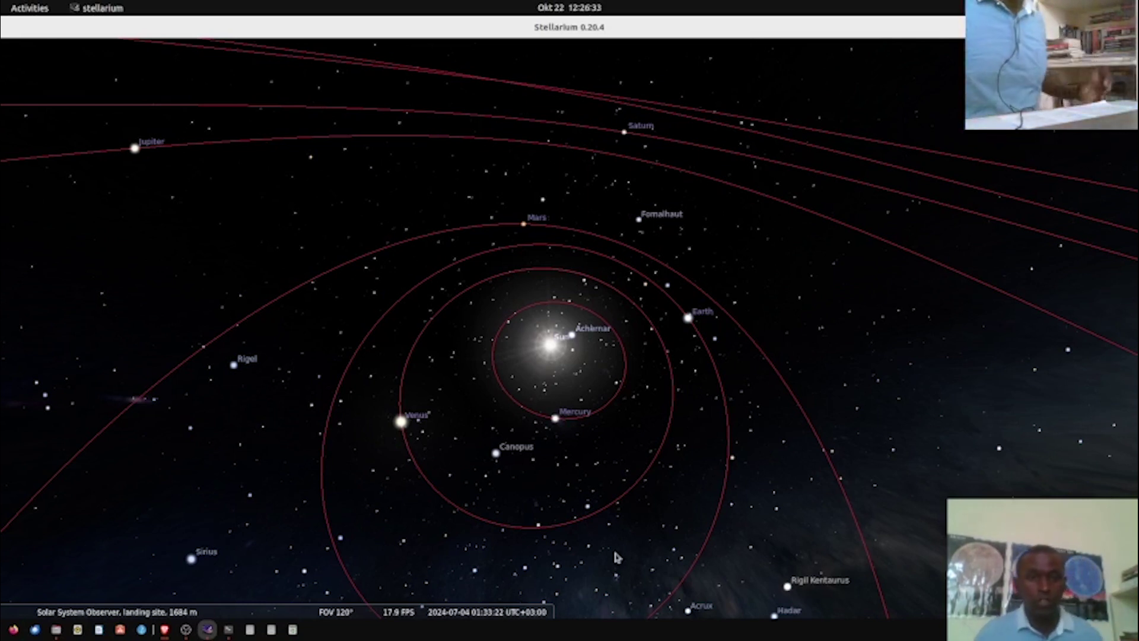
- Increase the time speed three times so the planets sweep around the Sun toward February 2025
mouse_move(520, 621)
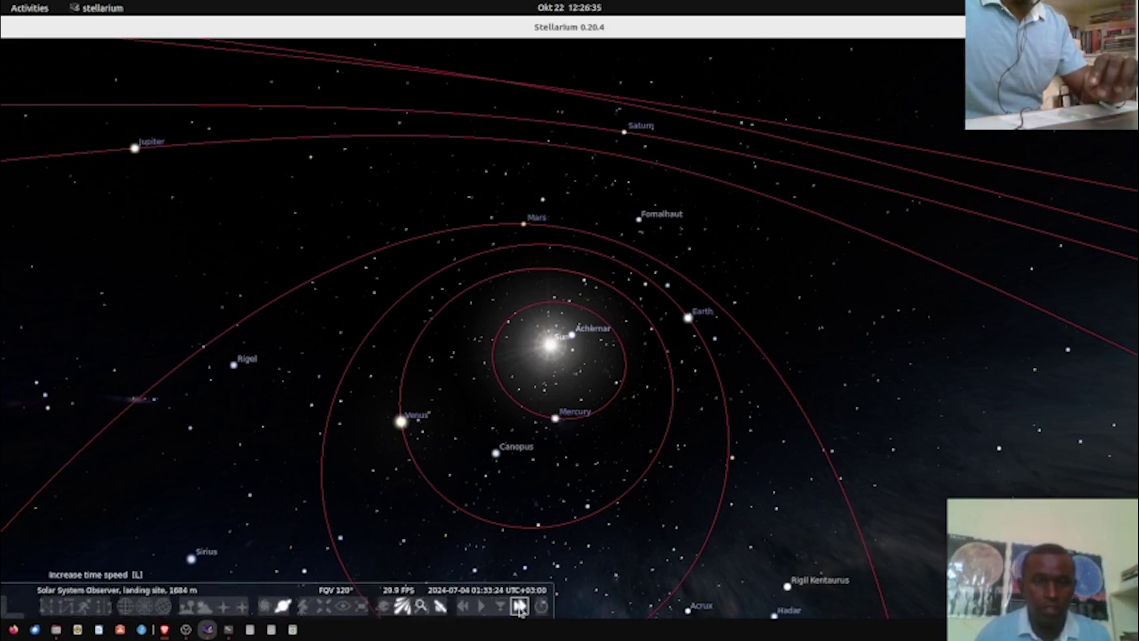
click(519, 607)
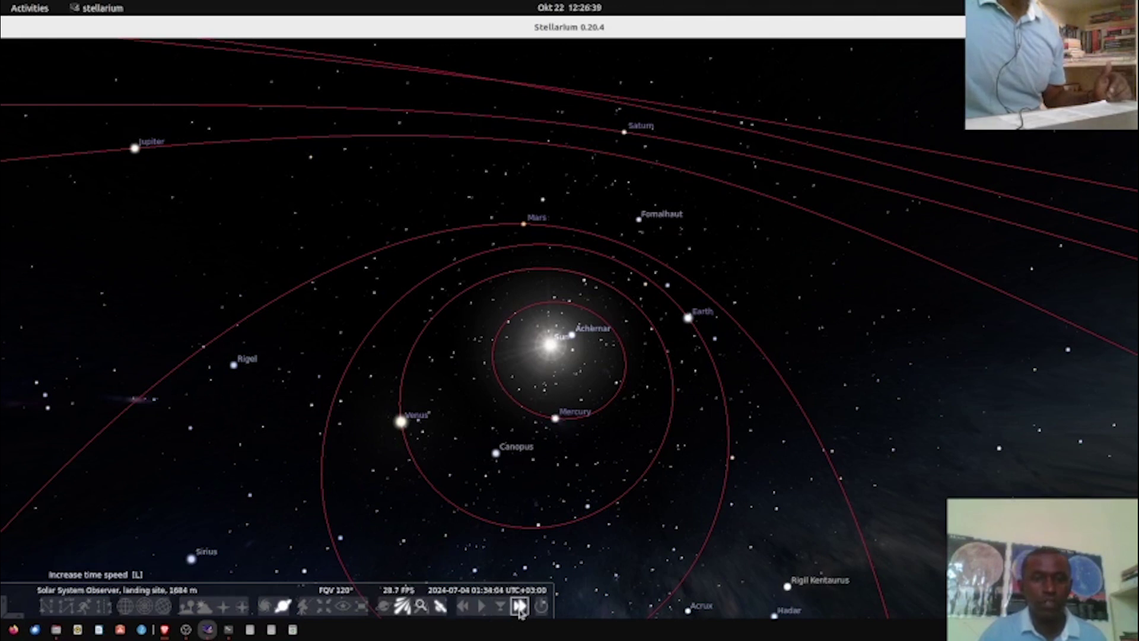
click(520, 607)
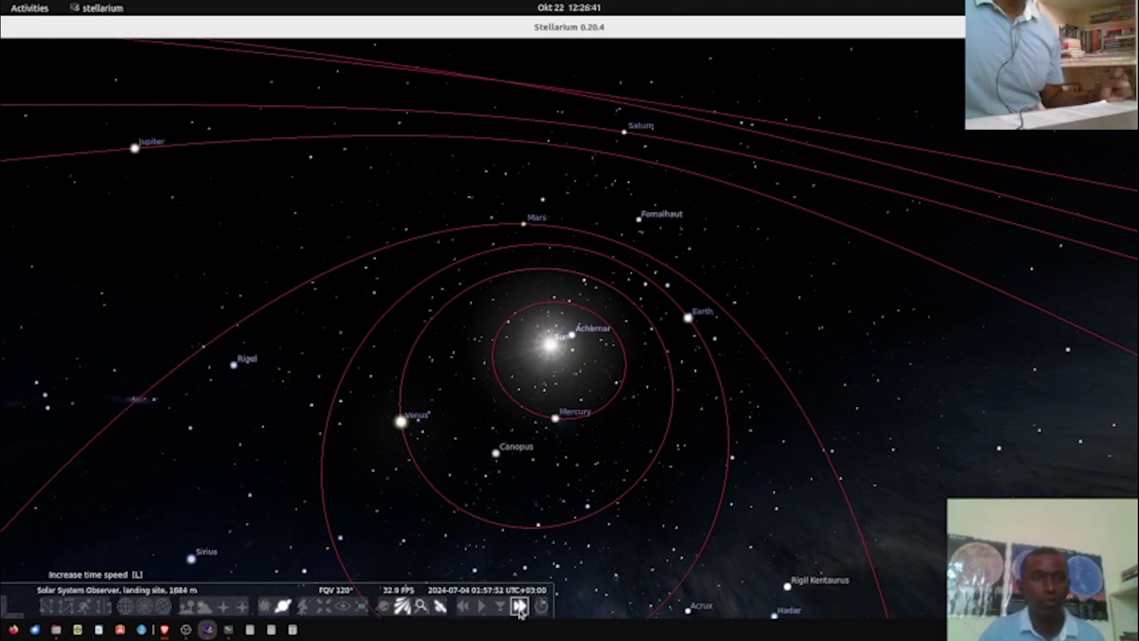
click(520, 606)
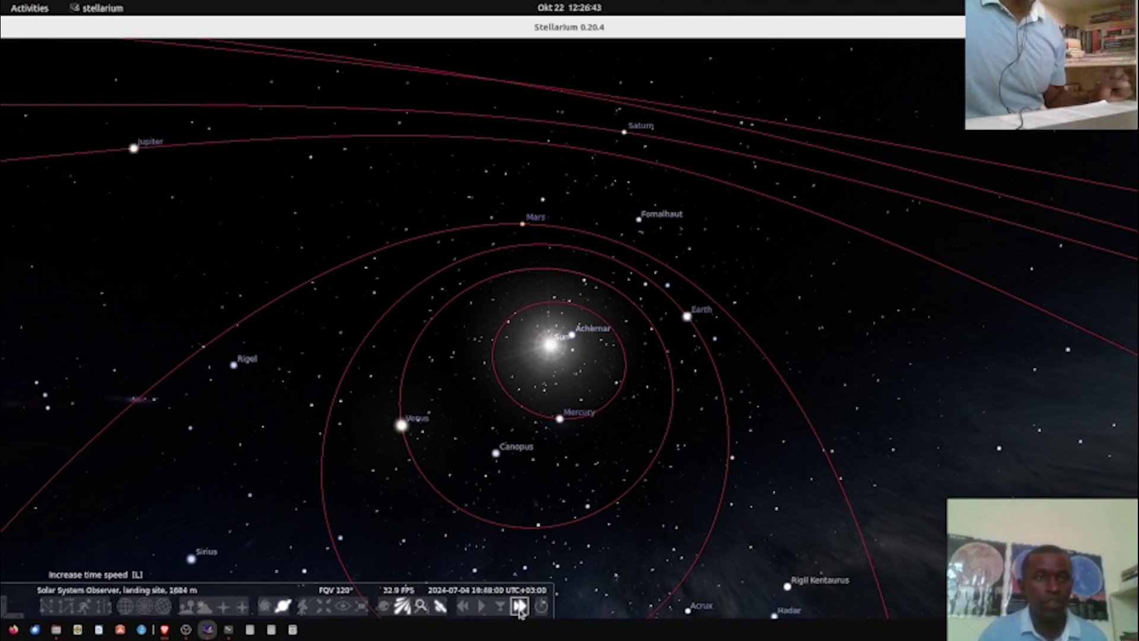